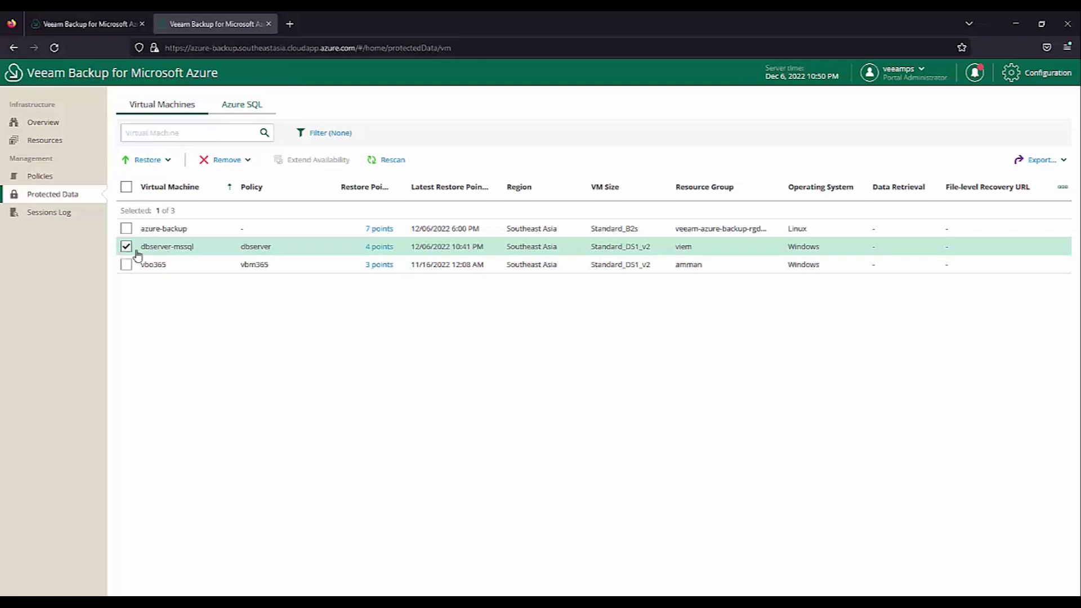
Start a VM restore for dbserver-mssql and accept it in the list of virtual machines to restore.
click(166, 162)
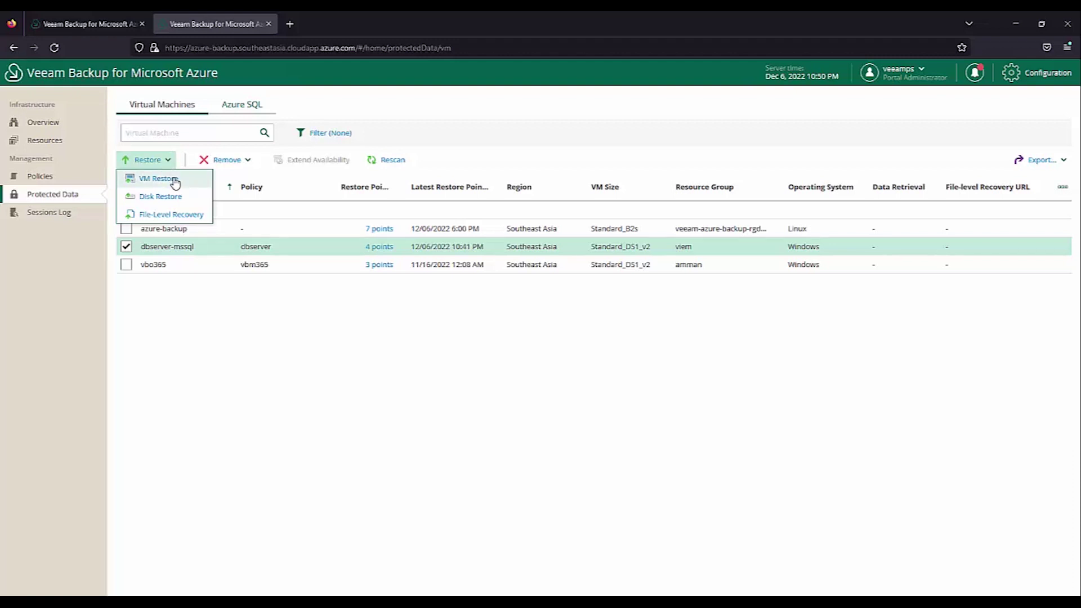
click(175, 182)
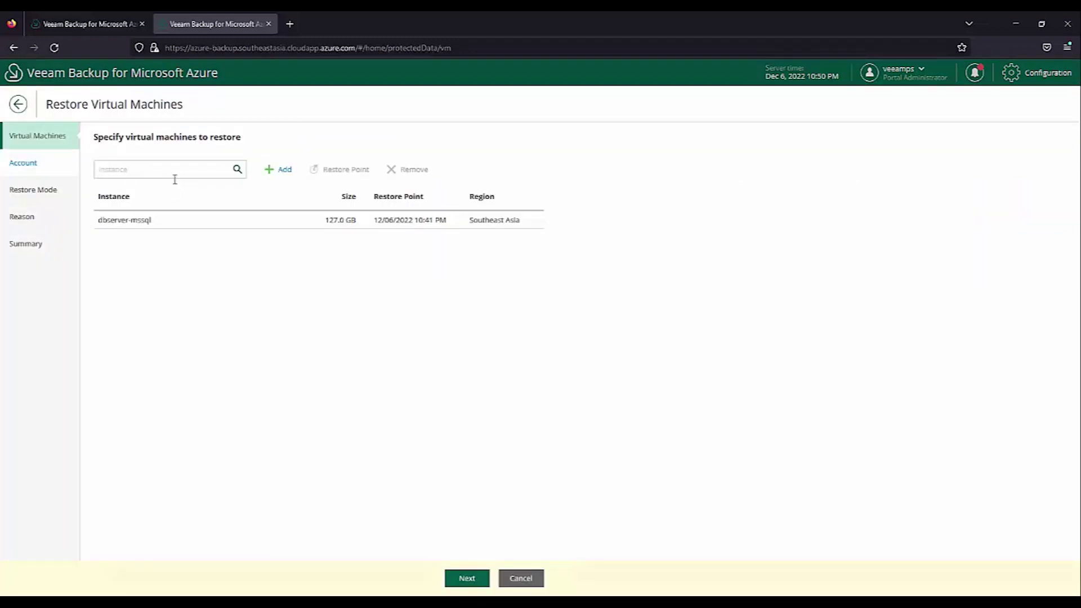
click(177, 220)
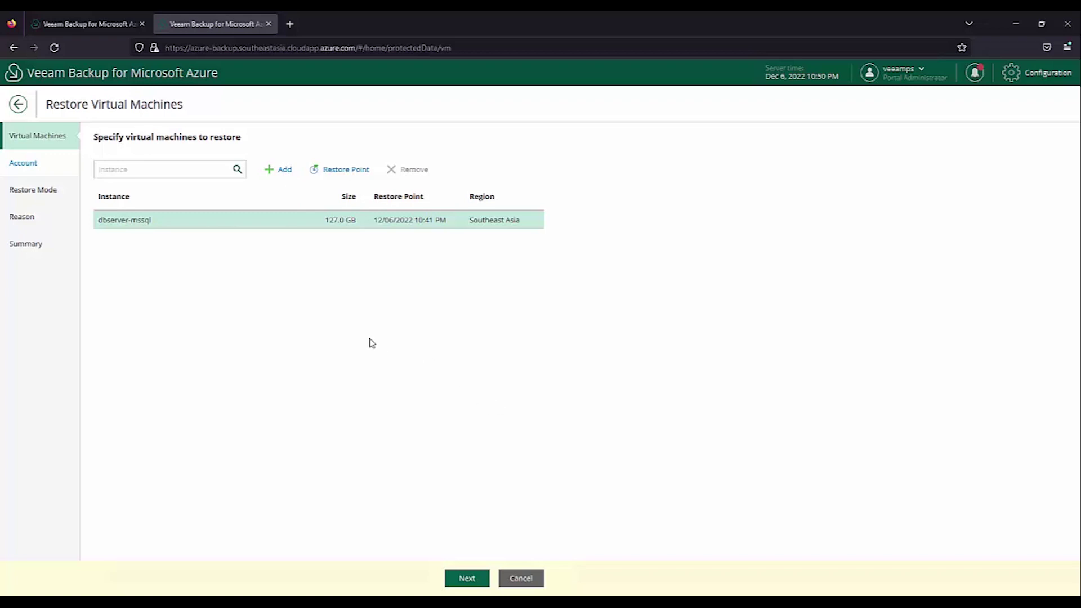
click(465, 579)
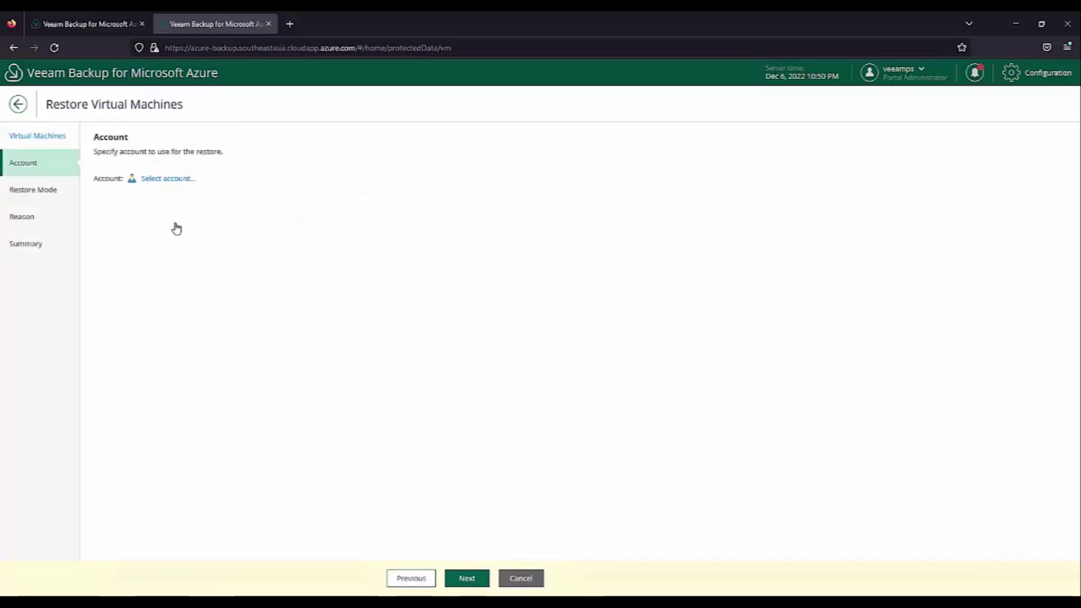
Assign the VBAzure account to the restore and proceed to the restore mode.
click(185, 179)
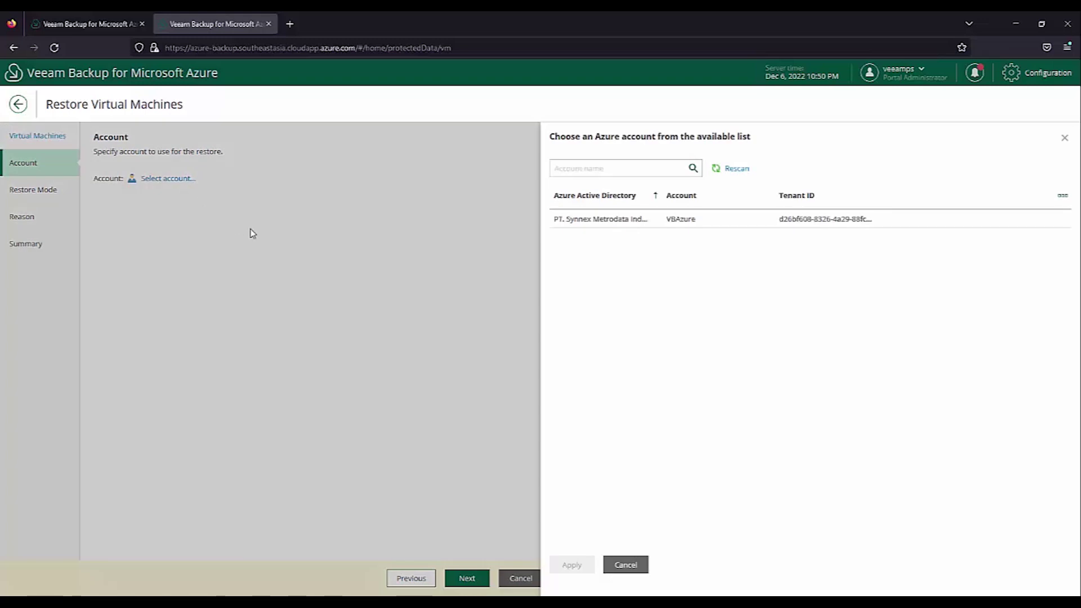
click(641, 224)
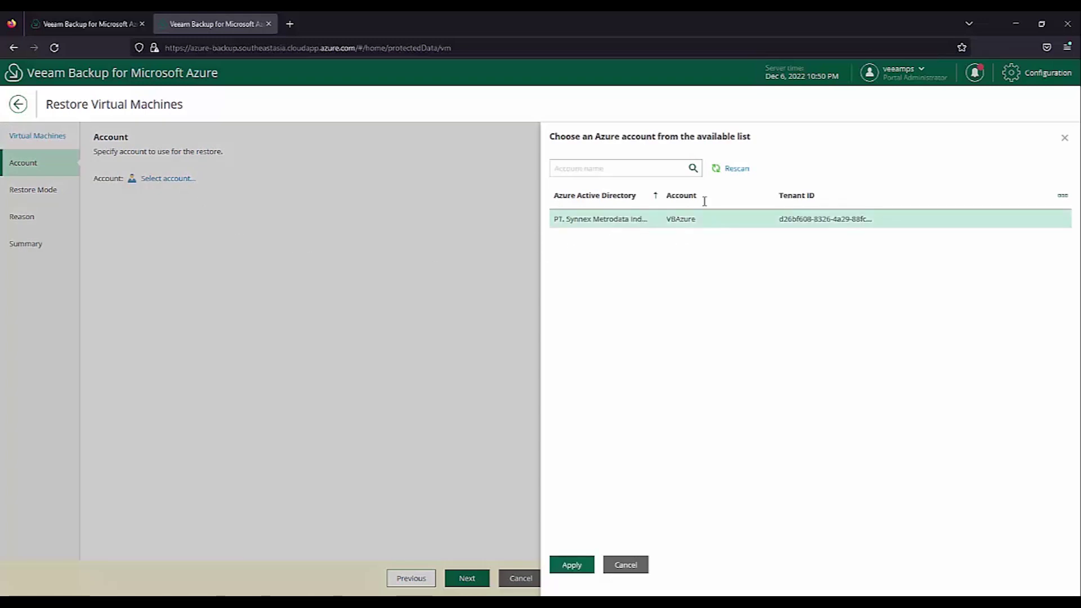
click(572, 565)
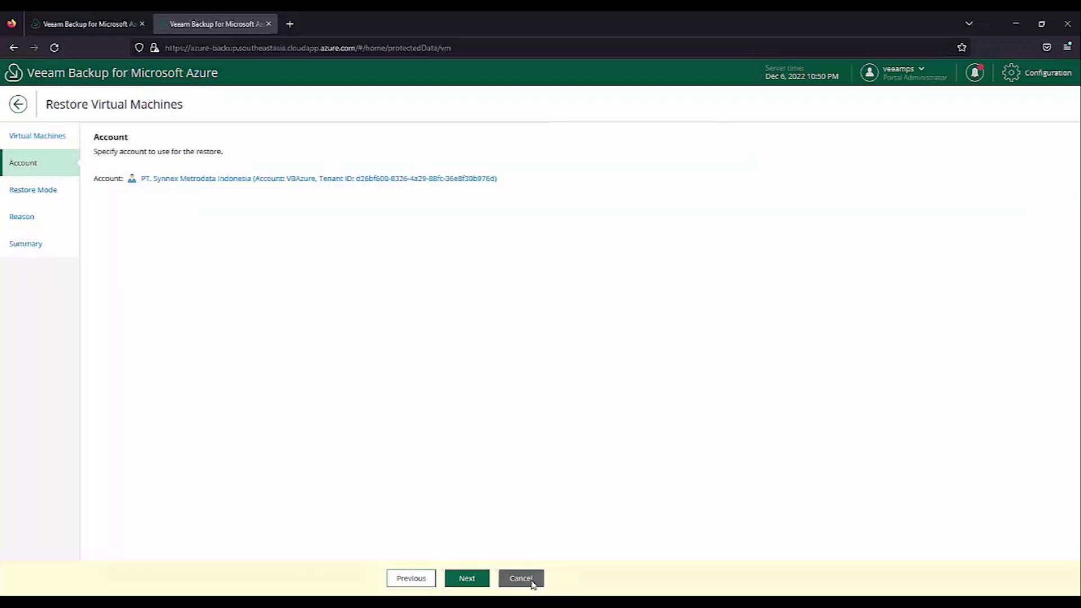
click(474, 580)
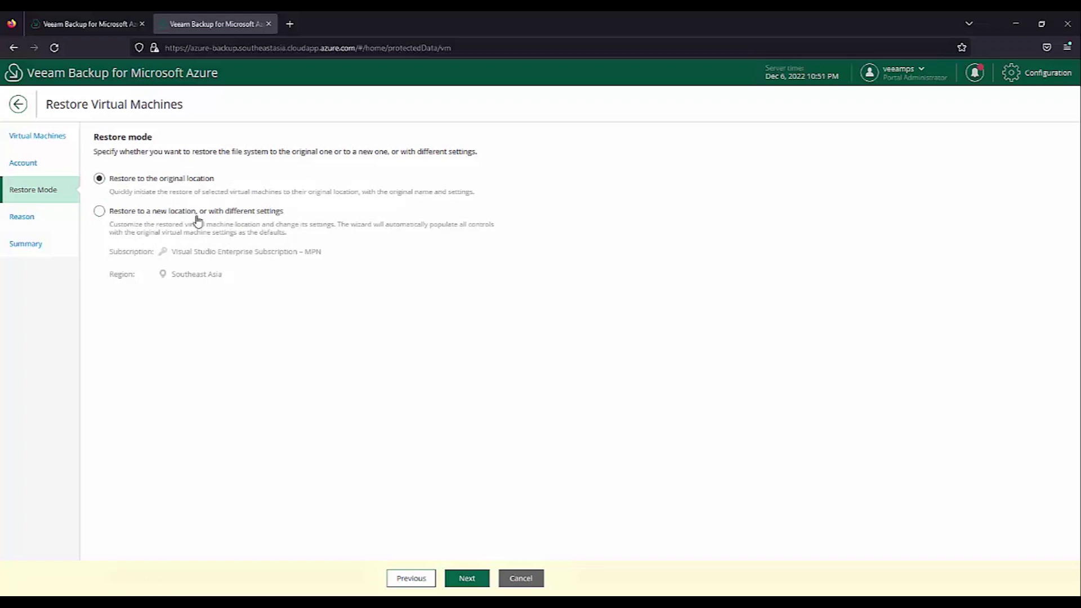
Choose restoring to a new location or with different settings, keeping the Visual Studio Enterprise subscription and the Southeast Asia region.
click(158, 219)
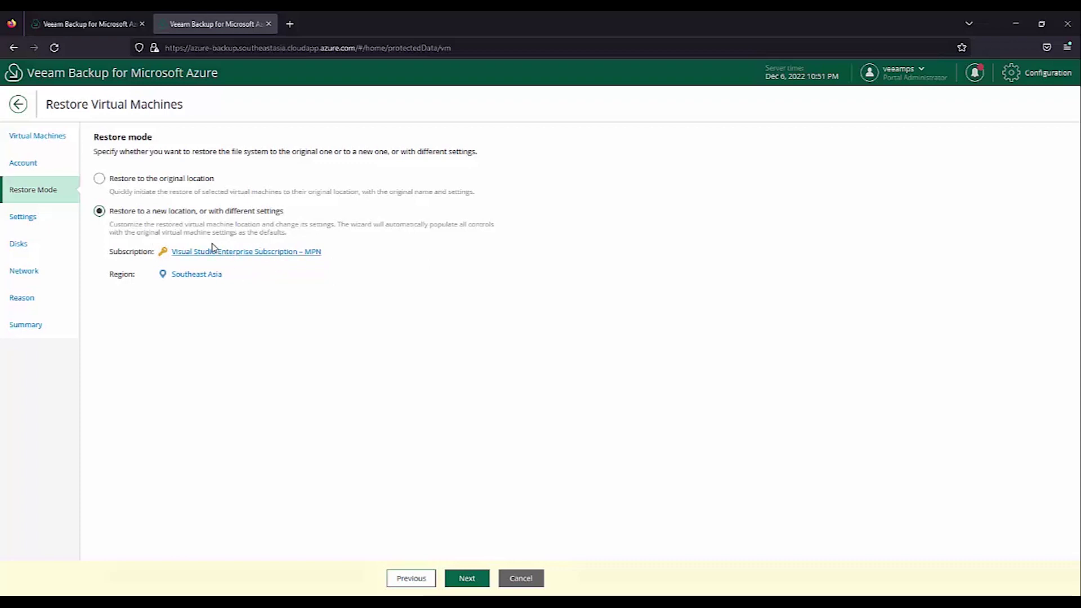
click(237, 253)
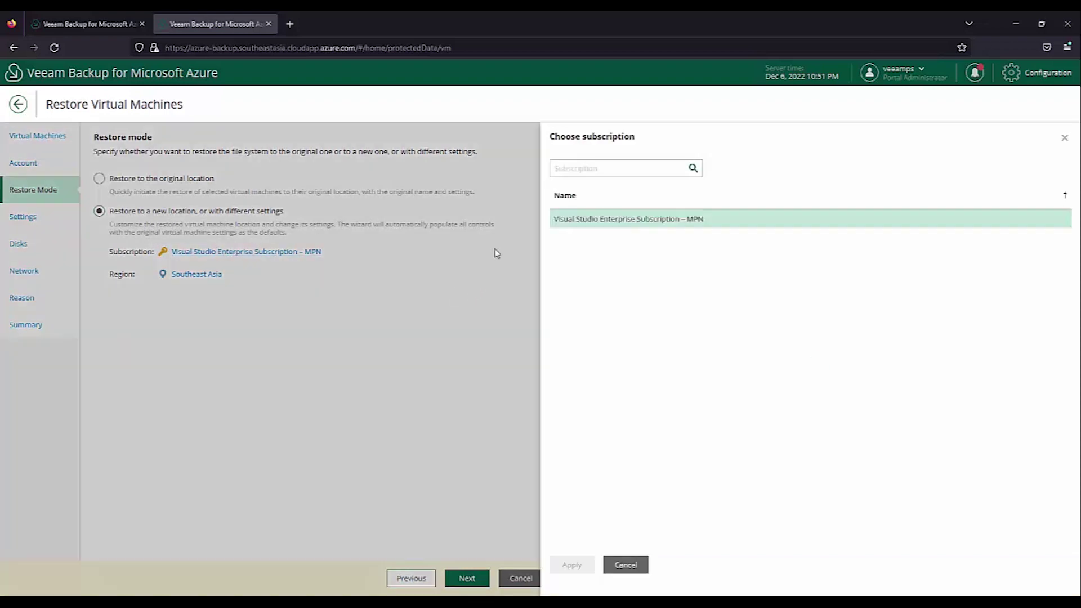
click(625, 564)
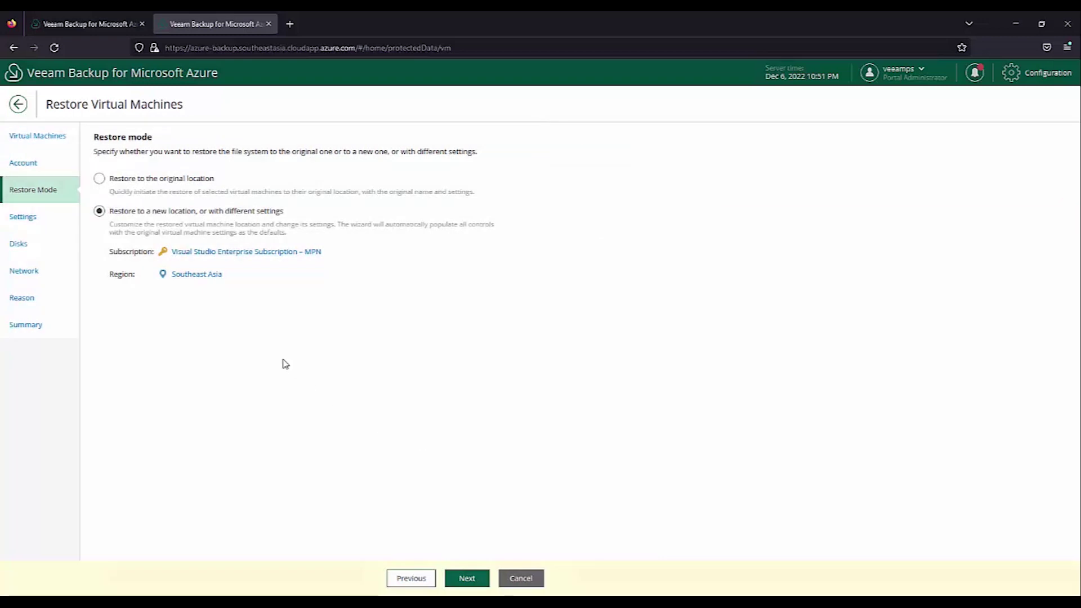
click(197, 274)
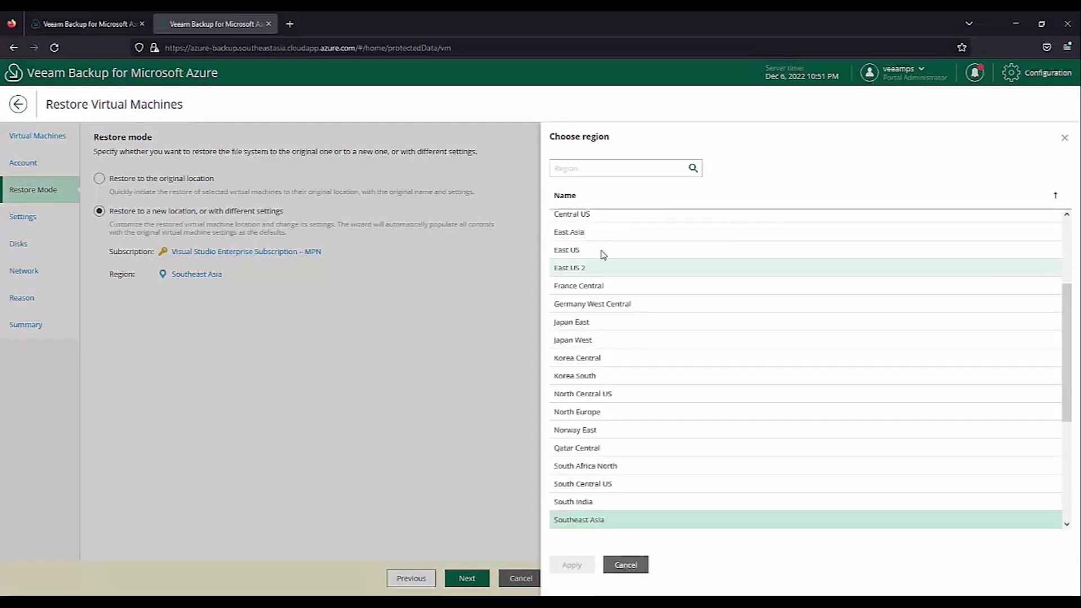
click(626, 566)
click(467, 578)
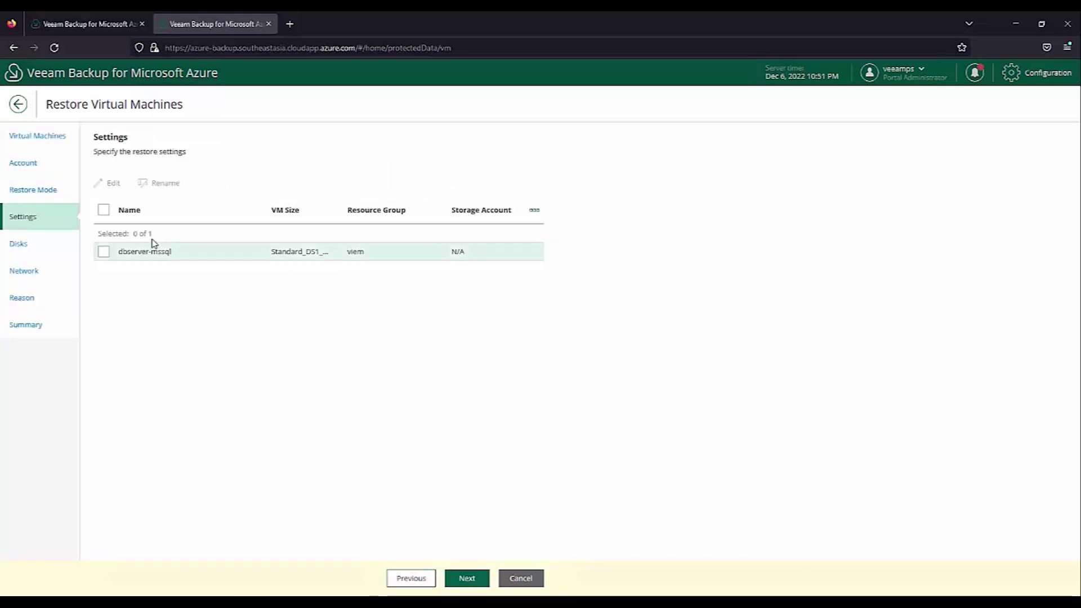
Rename the virtual machine in the restore settings as dbserver-mssql-restored.
click(126, 254)
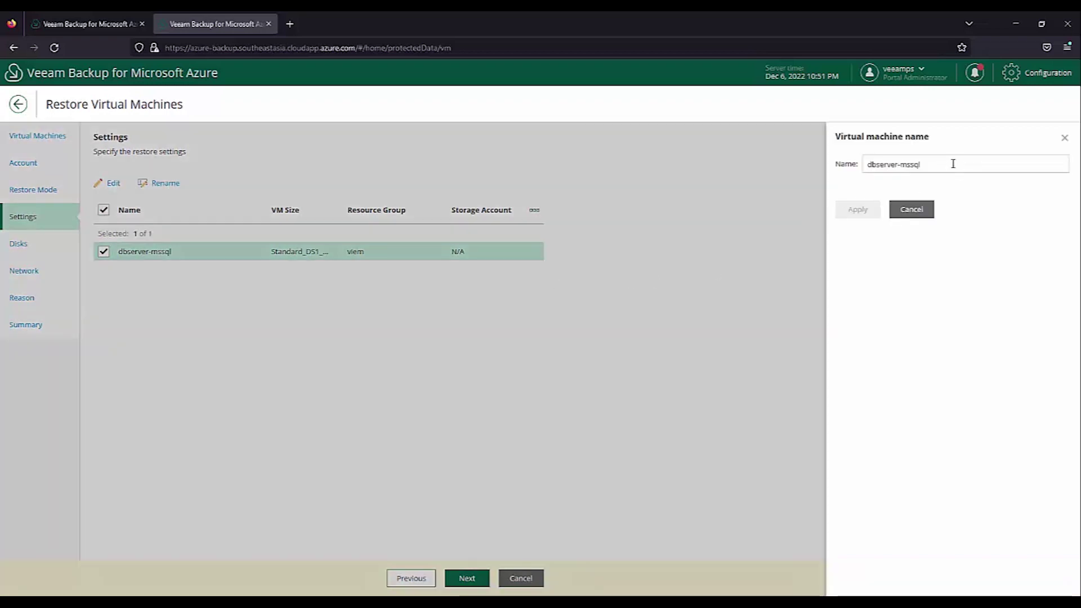
click(952, 164)
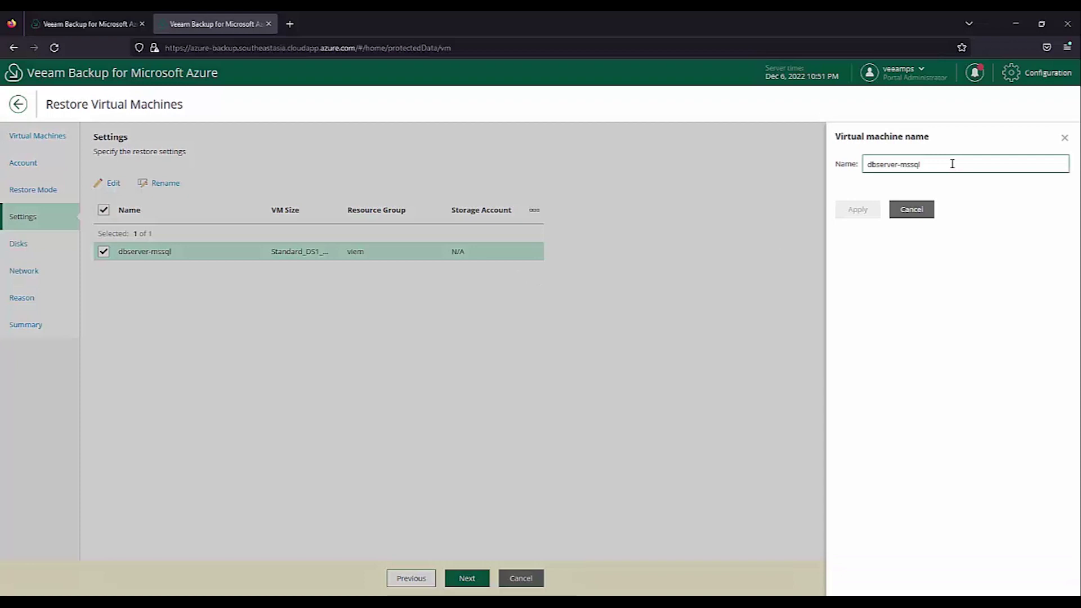
text(-restored)
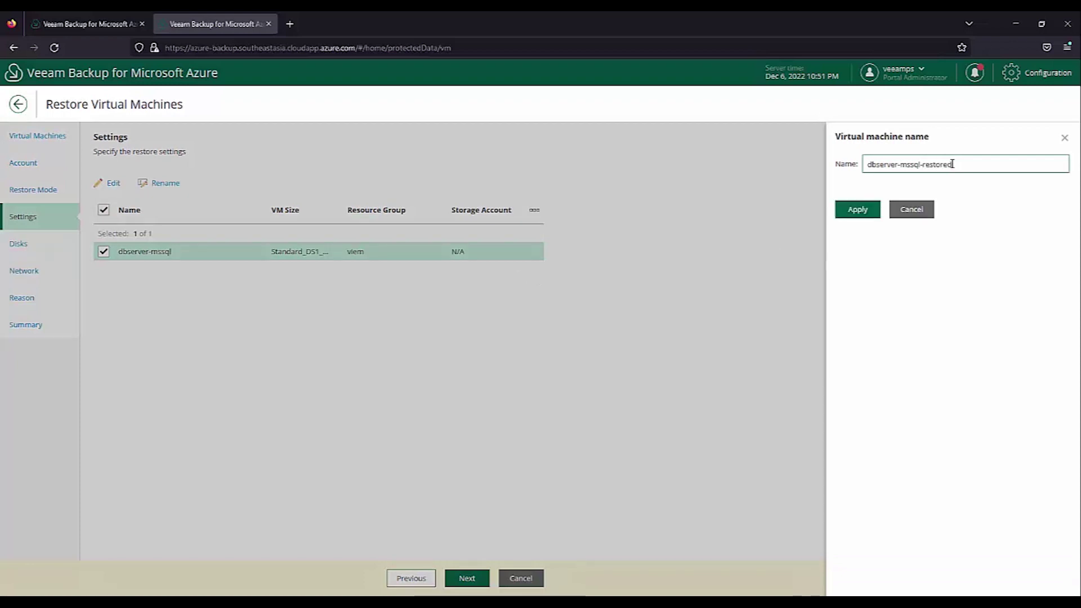
click(858, 213)
Set the restored virtual machine's resource group to Veeam and proceed to the disk settings.
click(113, 183)
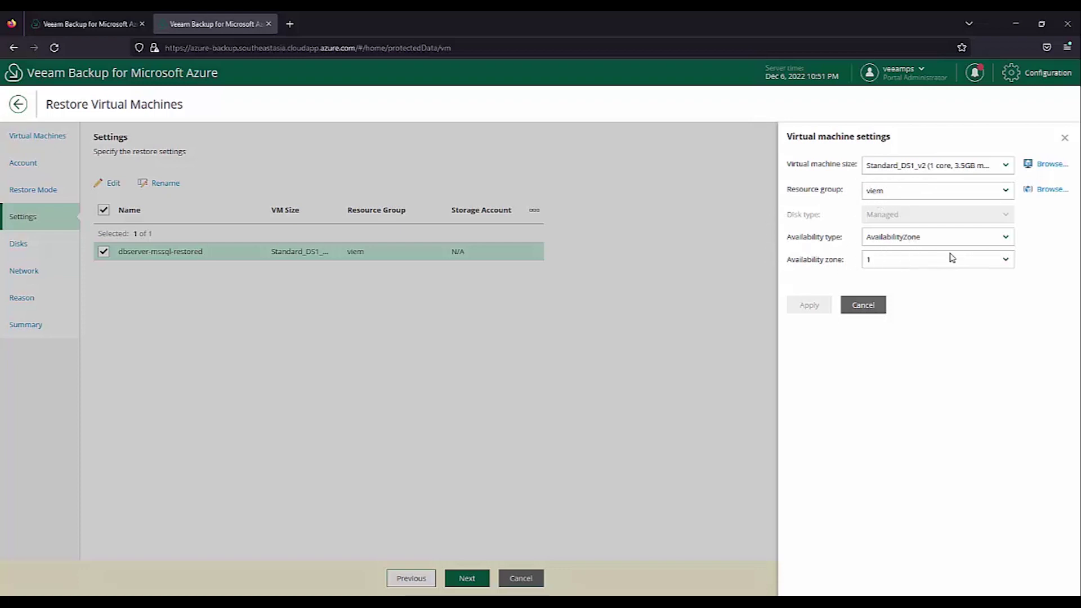
click(1002, 194)
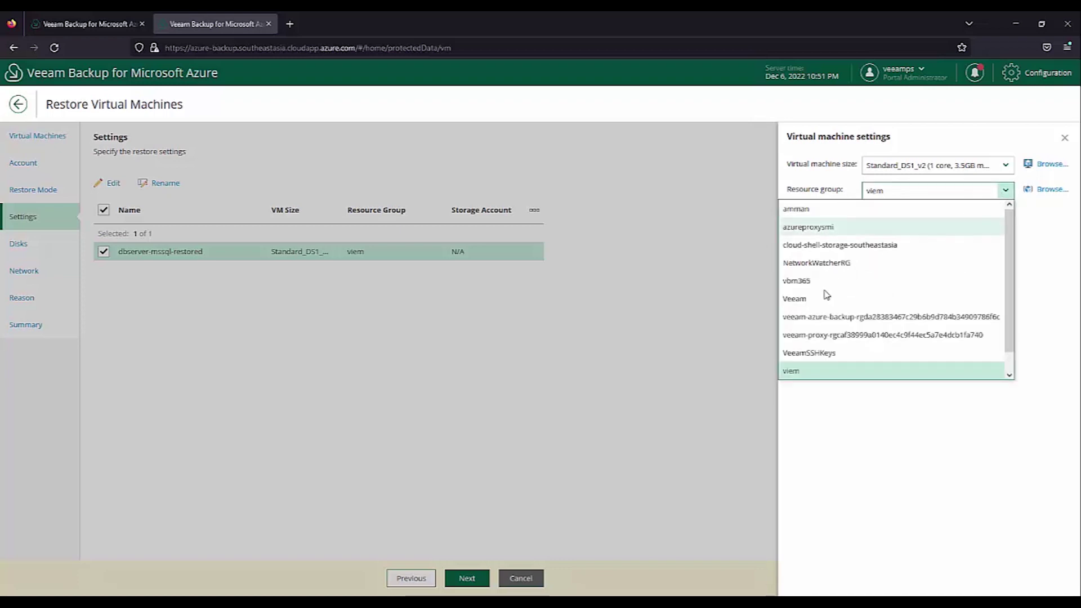
click(796, 299)
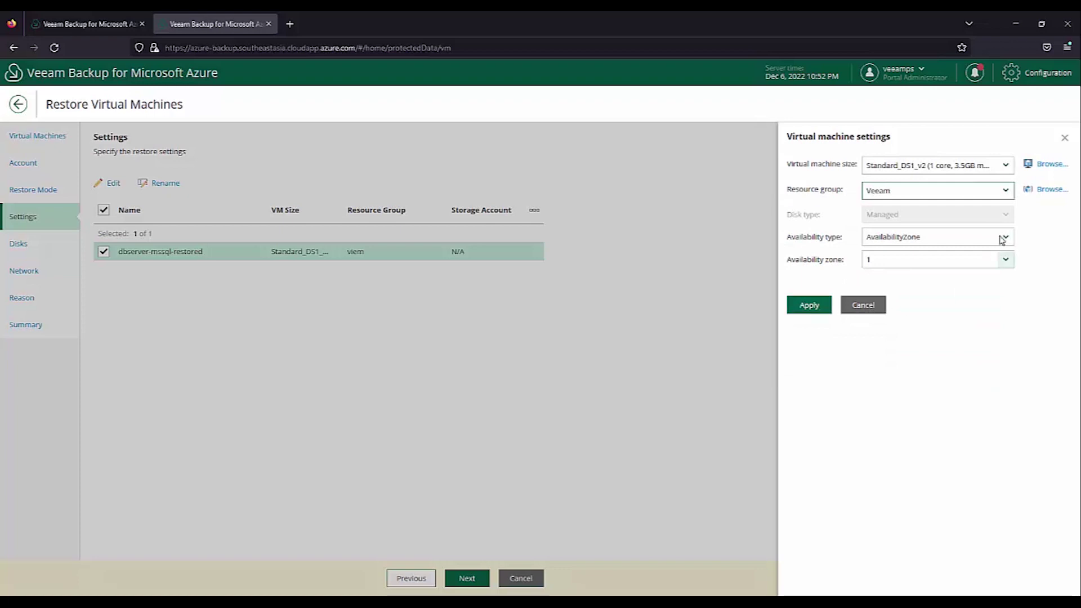
click(823, 303)
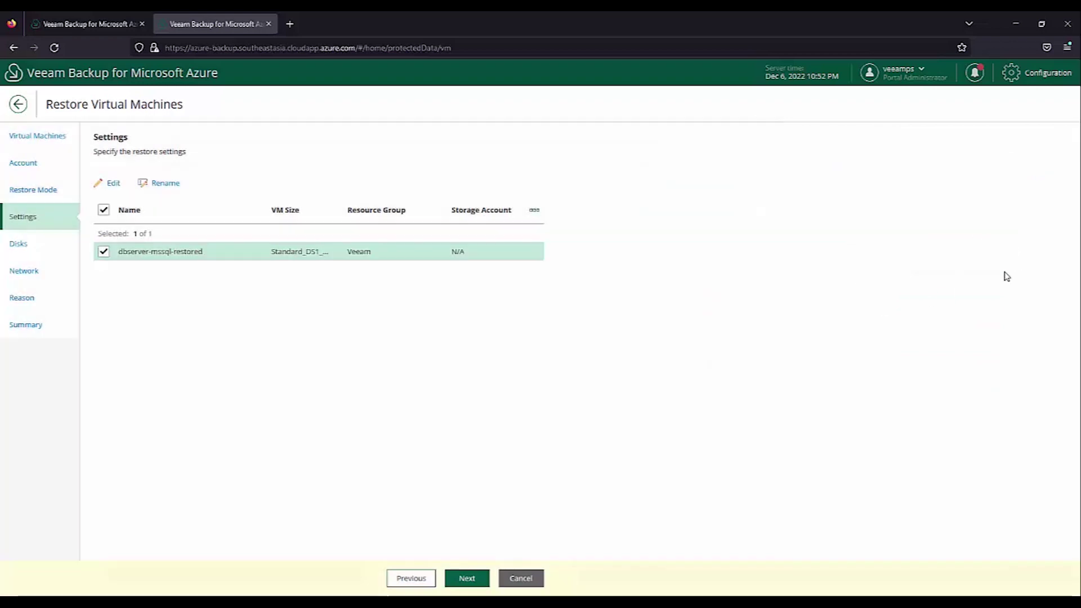
click(459, 579)
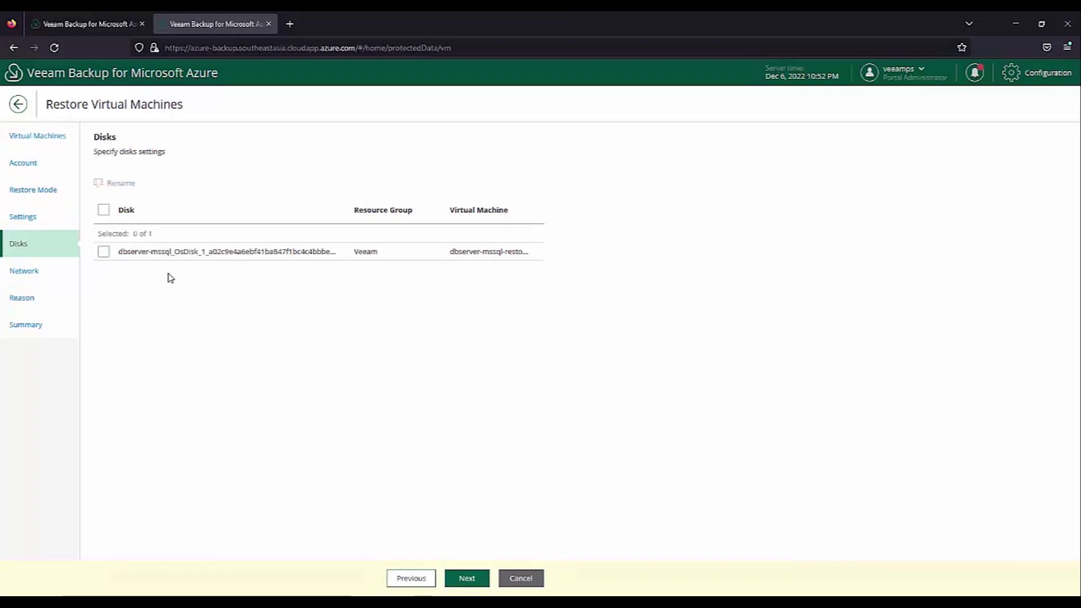
Rename the OS disk as dbserver-mssql_OsDisk_1_restored and proceed to the network settings.
click(104, 209)
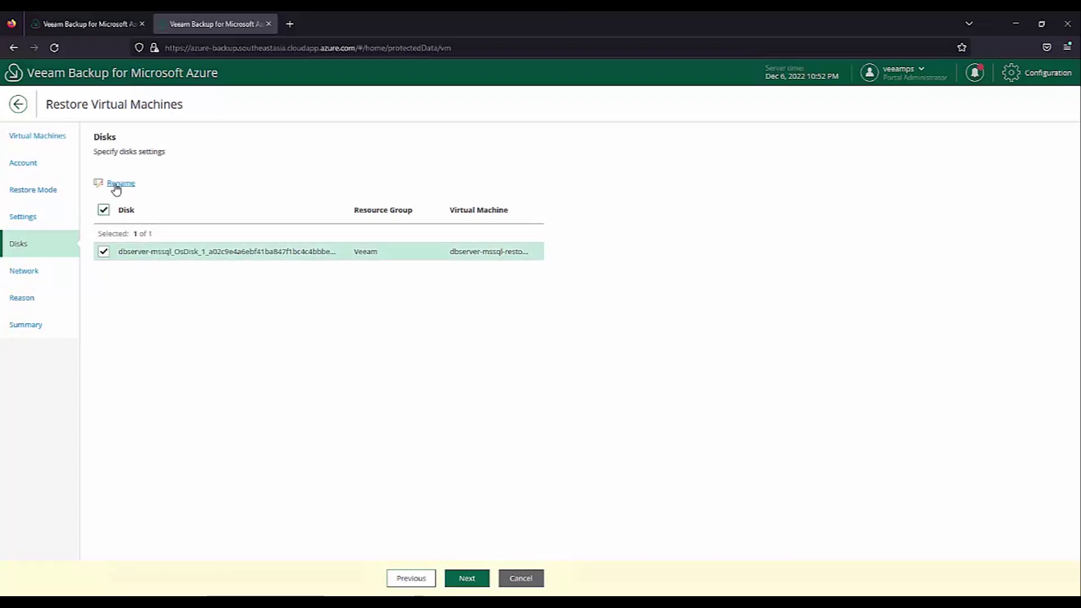
click(117, 183)
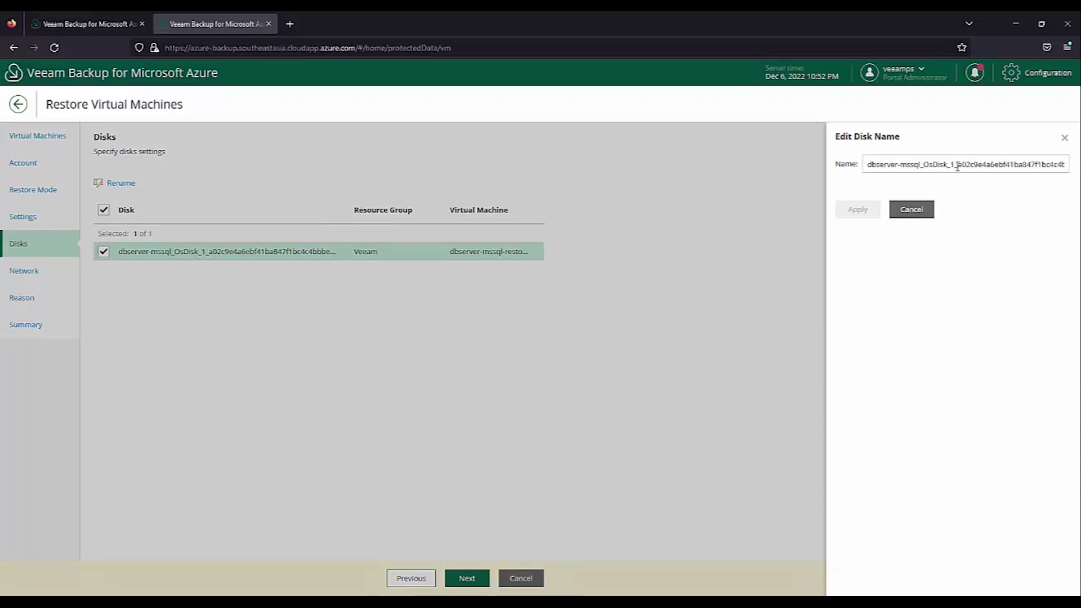
drag(960, 164, 1067, 163)
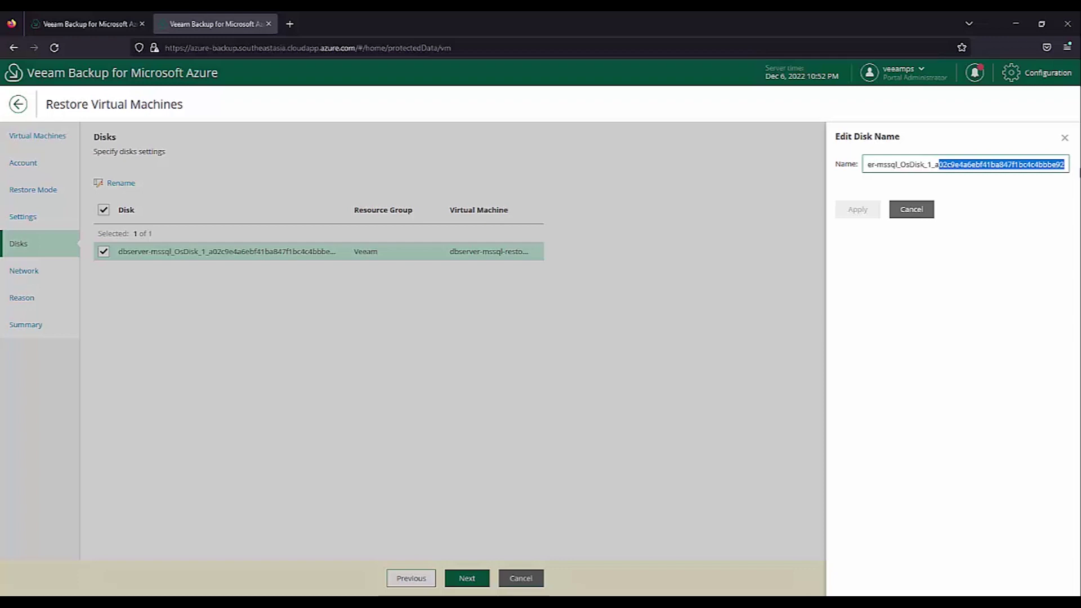
key(BackSpace)
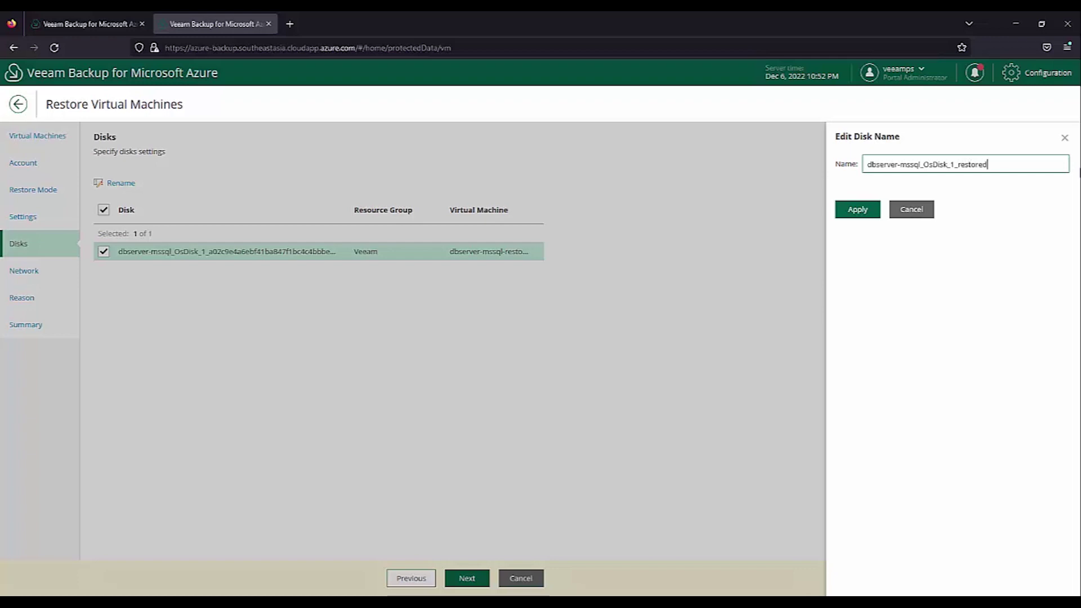
click(856, 208)
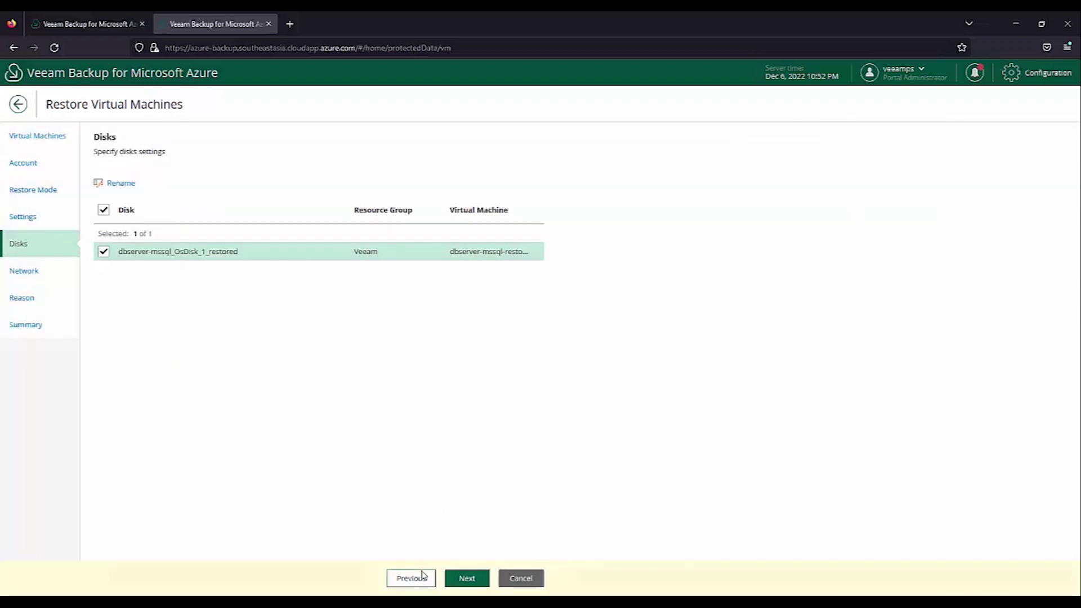
click(472, 577)
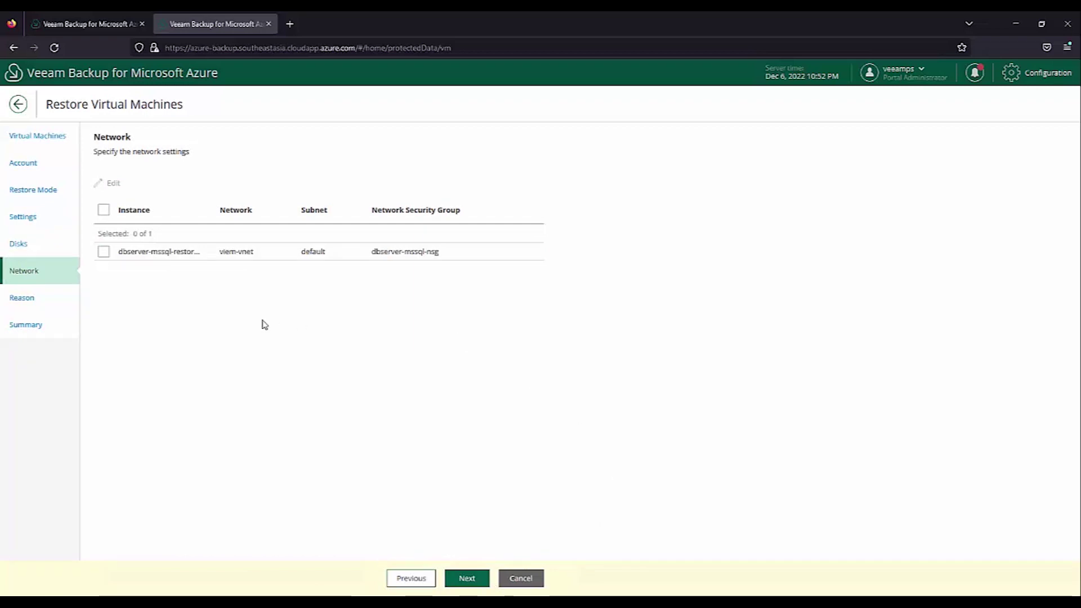
Set the restored instance's virtual network to viem-vnet and its subnet to default, and submit the network settings.
click(105, 212)
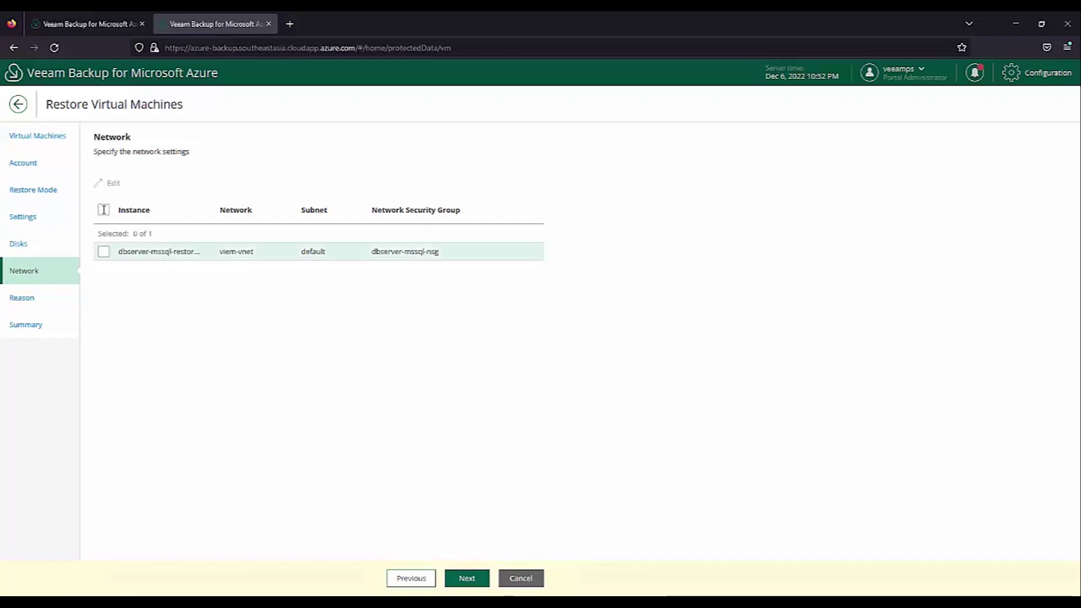
click(113, 184)
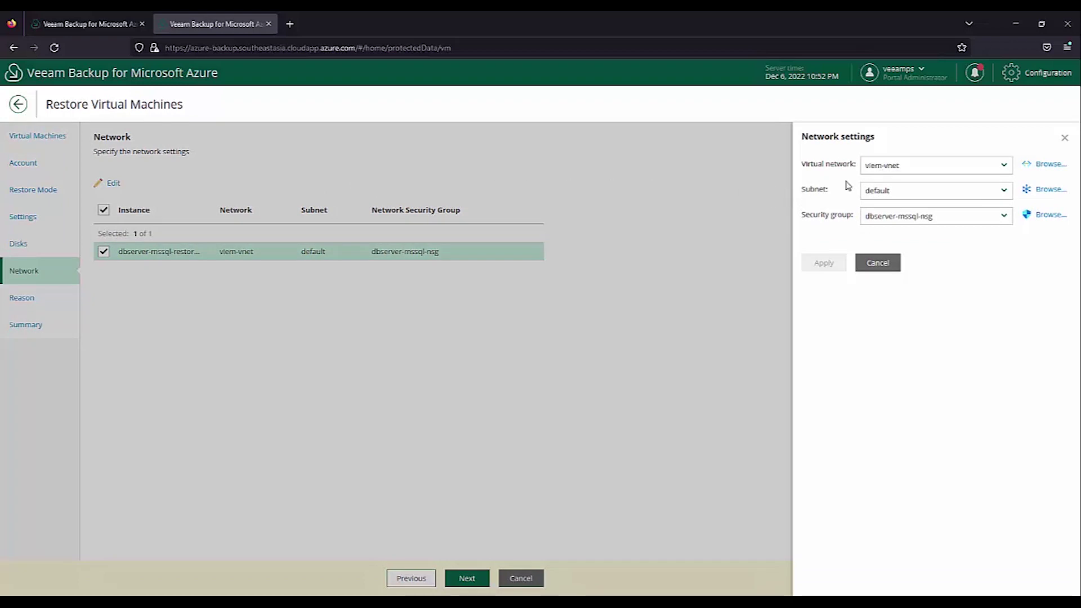
click(932, 169)
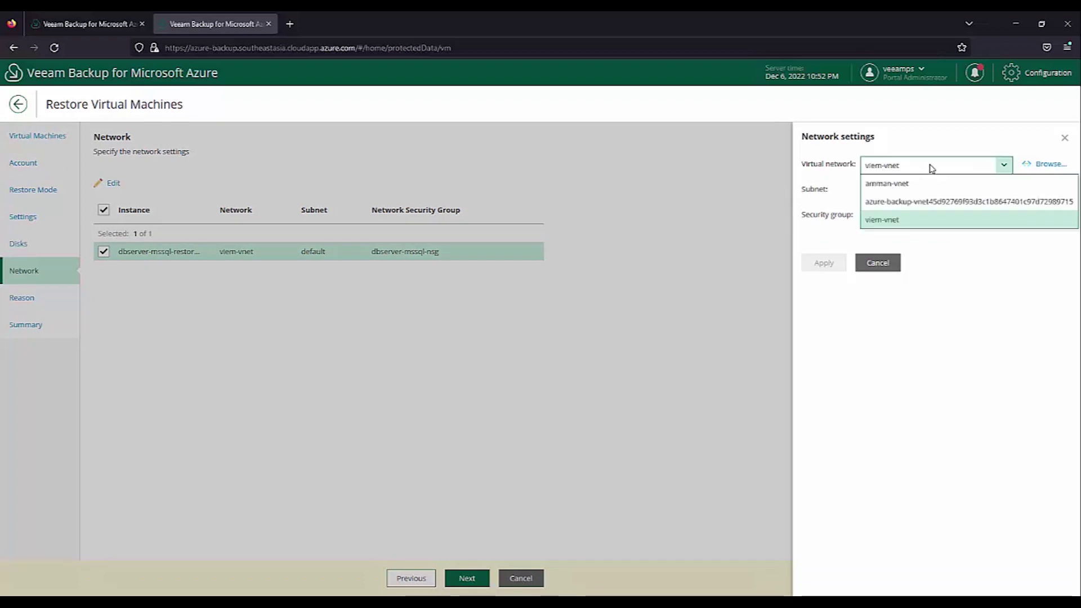
click(874, 221)
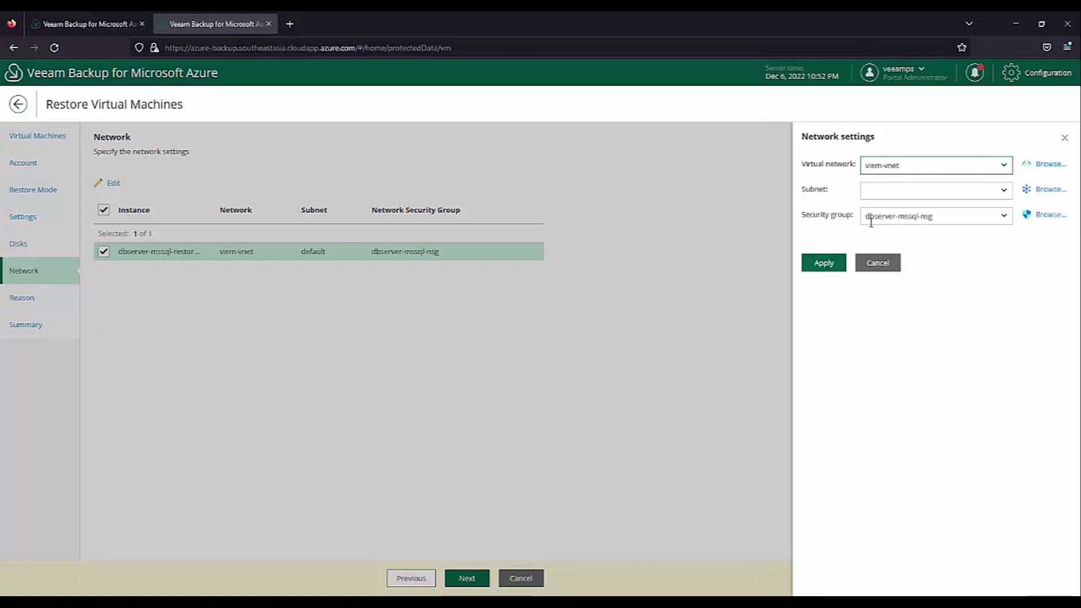
click(1003, 194)
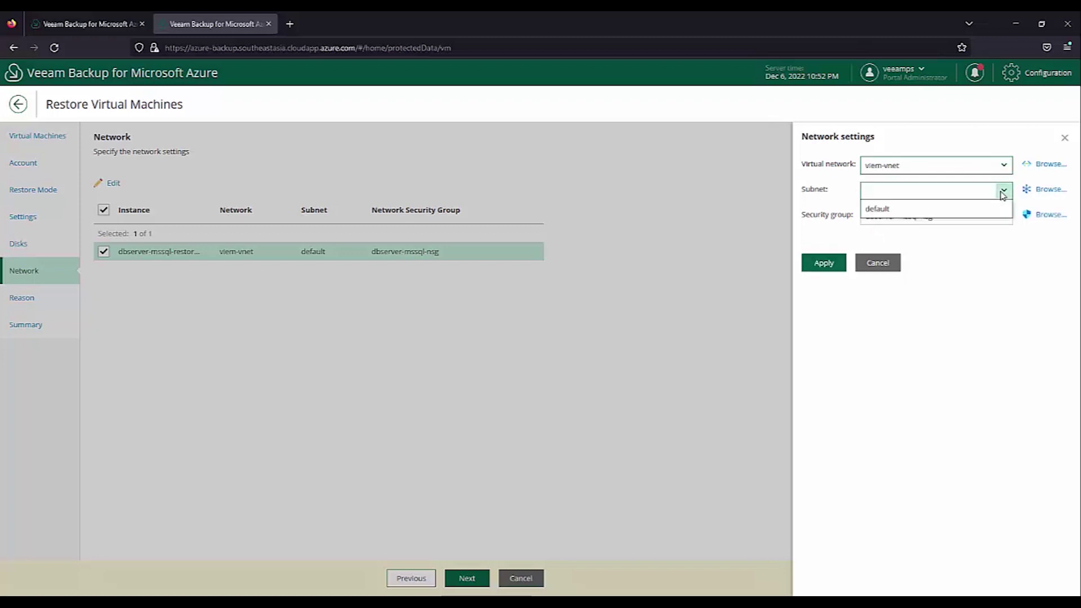
click(964, 208)
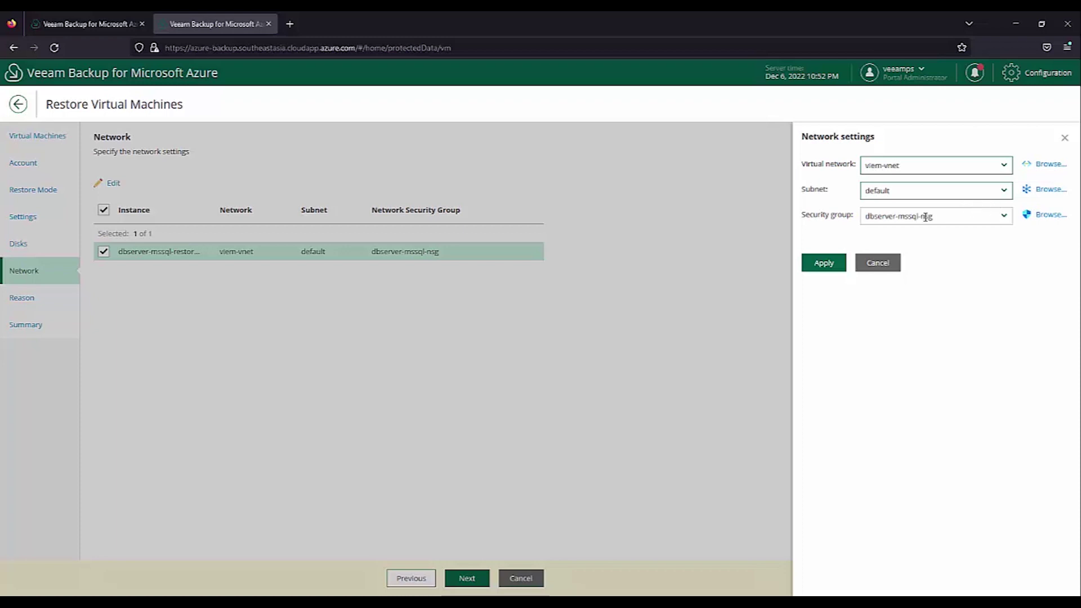
click(837, 263)
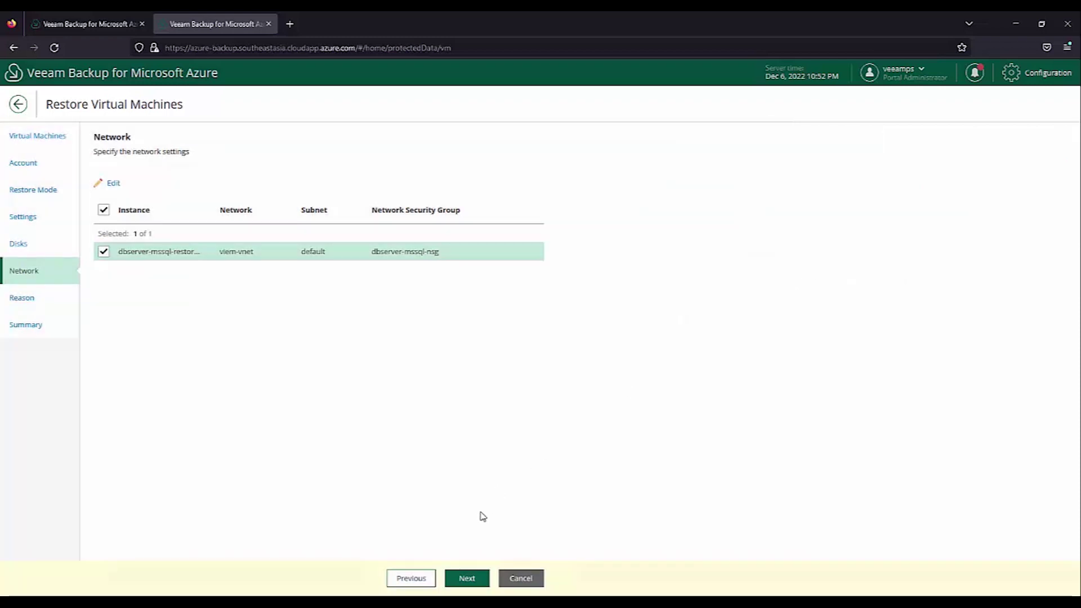
click(477, 580)
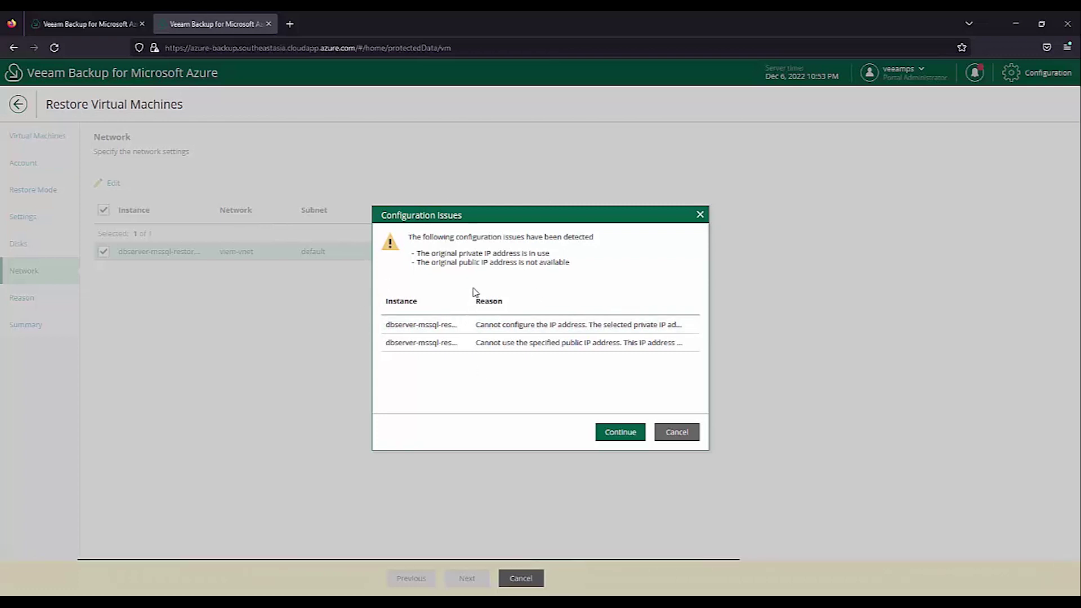
Review the detected private and public IP address configuration issues and continue to the restore reason.
drag(444, 254, 506, 256)
drag(513, 257, 548, 255)
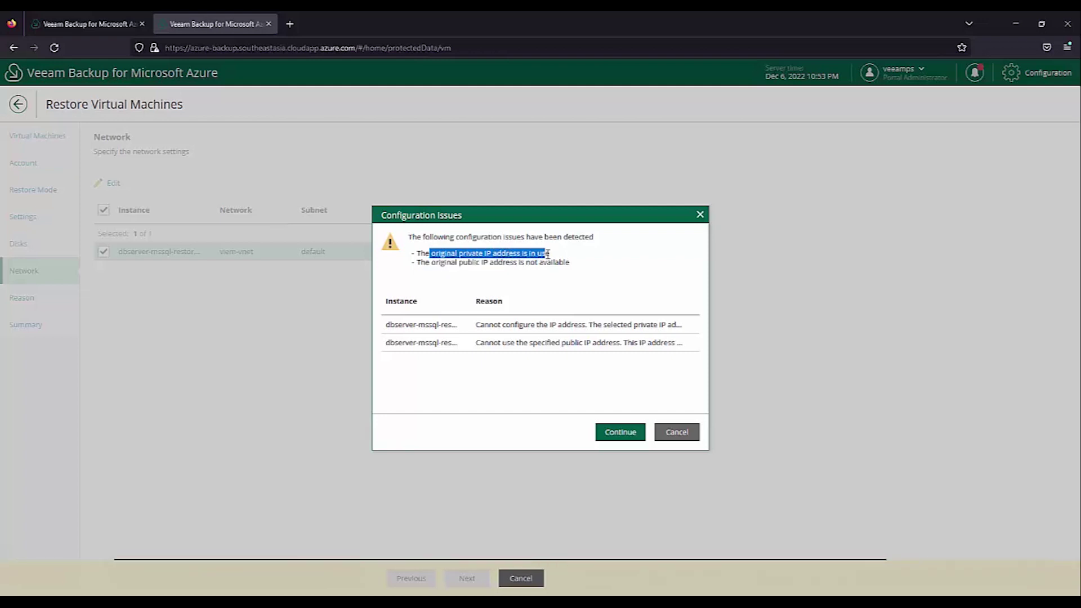
drag(498, 262, 560, 264)
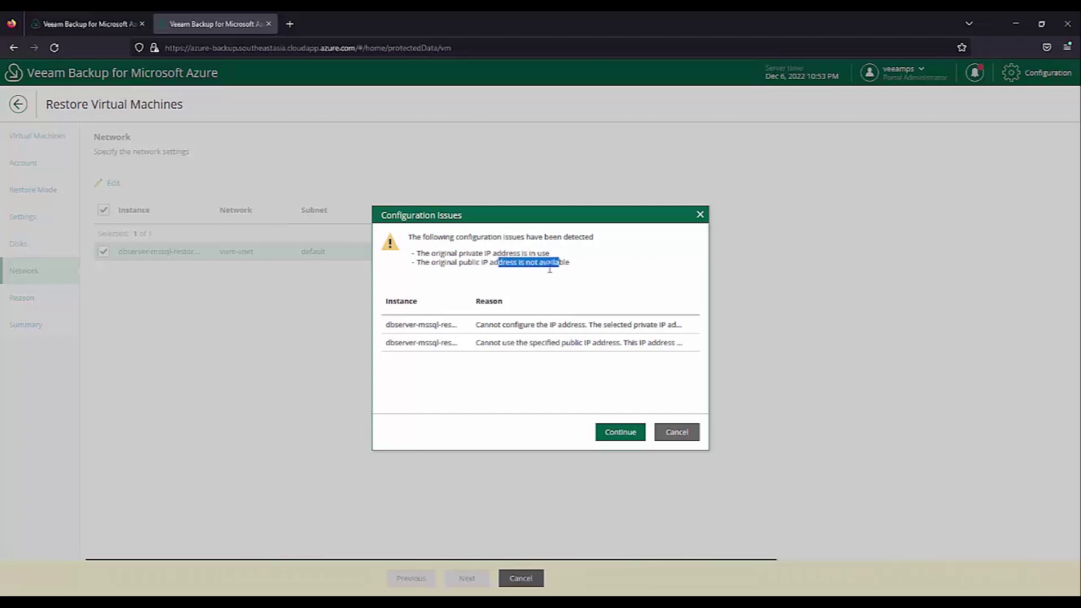
drag(468, 263, 481, 265)
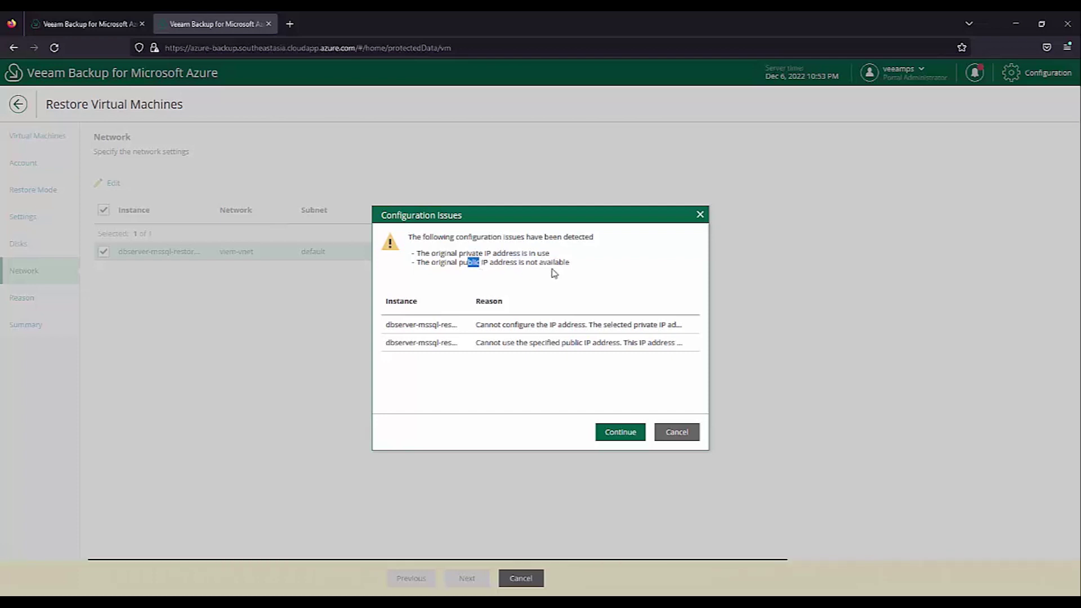
click(637, 442)
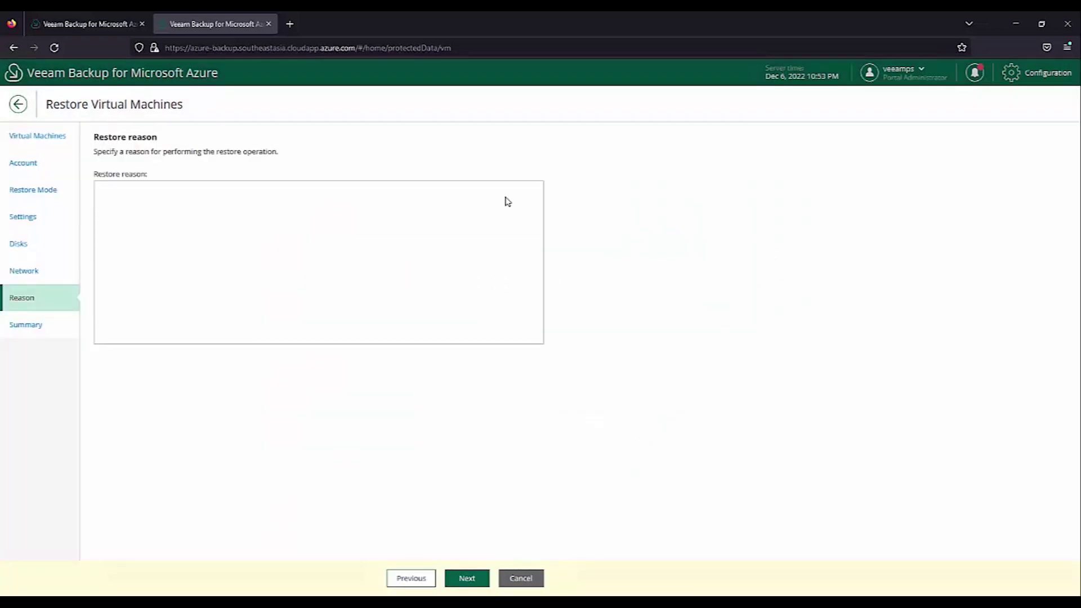
Enter "testing restore" as the restore reason and start the virtual machine restore from the summary.
click(214, 213)
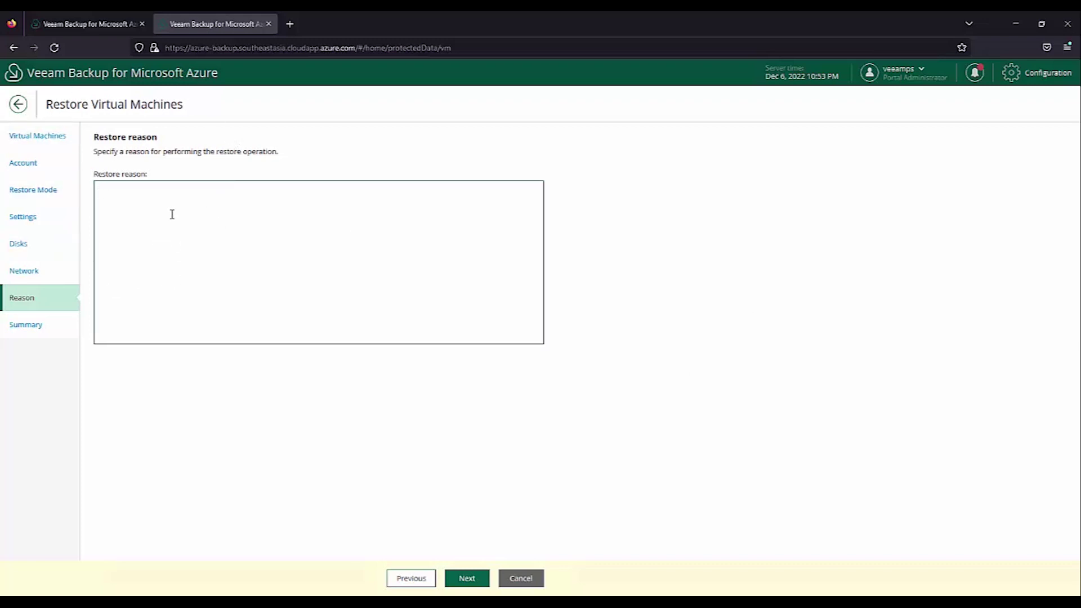
text(testing restore)
click(467, 578)
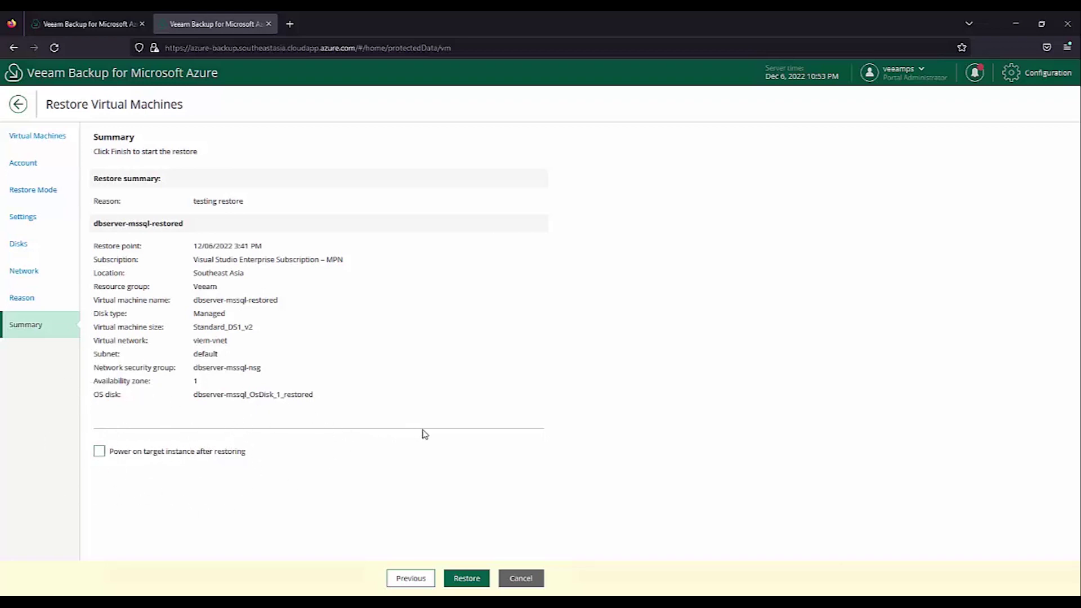
click(471, 585)
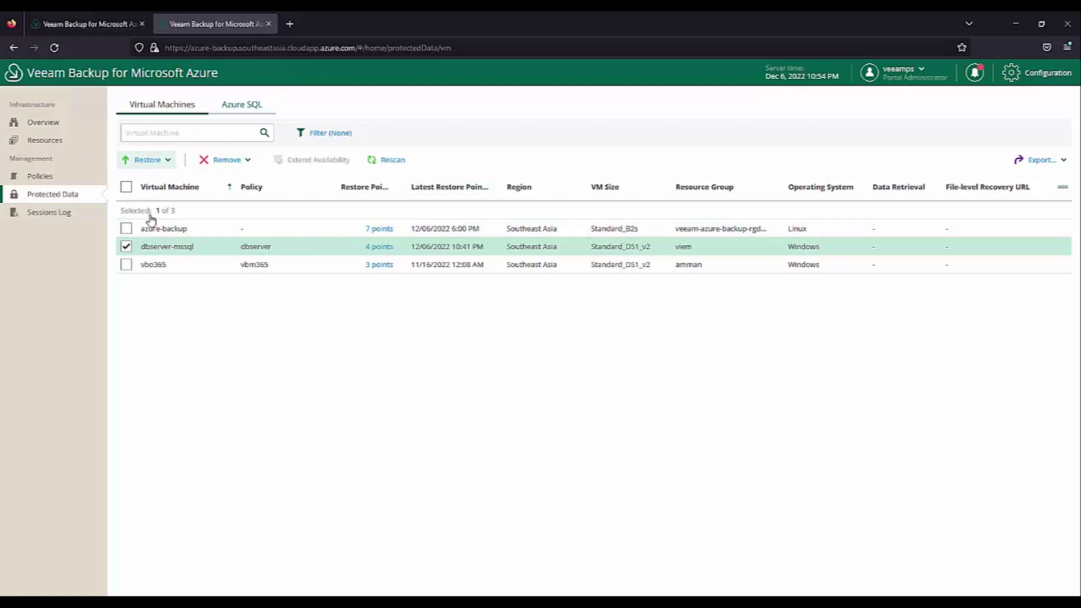
Check the status and log details of the VM restore session in the sessions log, and close the details.
click(59, 216)
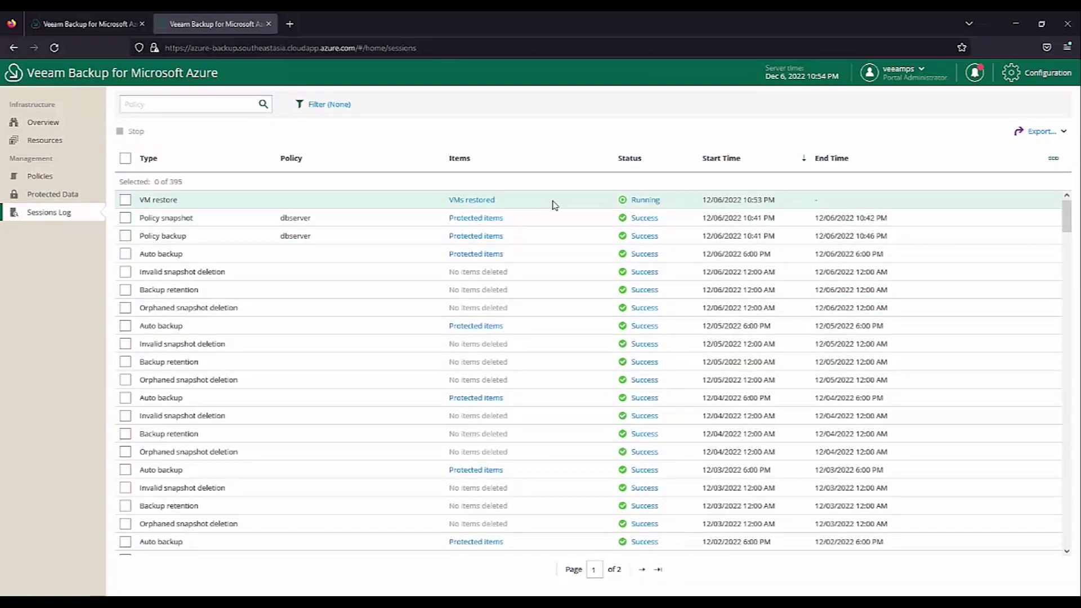
click(573, 204)
click(645, 200)
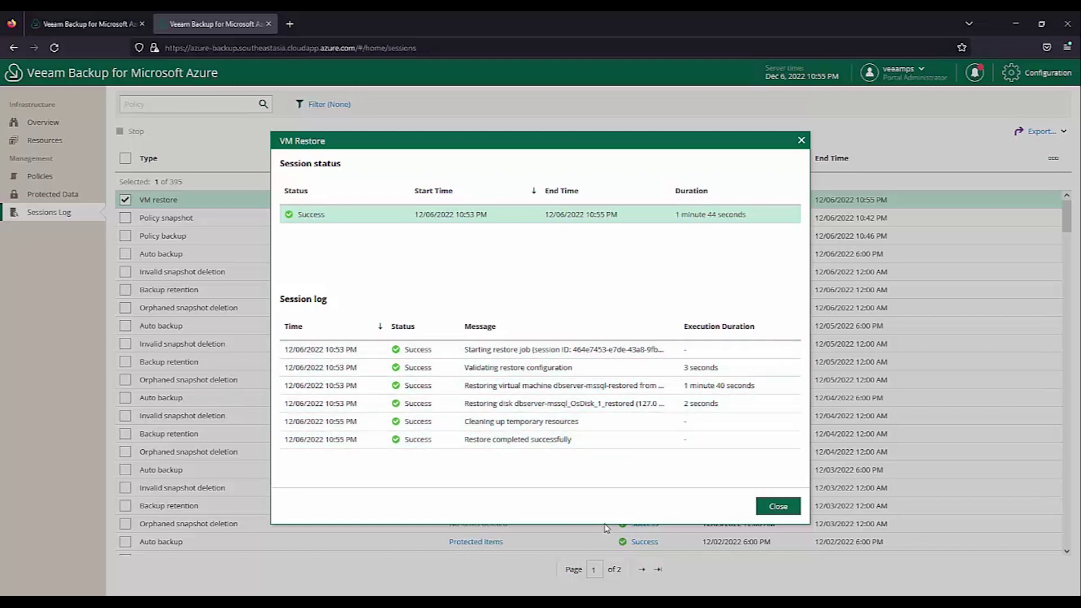
click(766, 505)
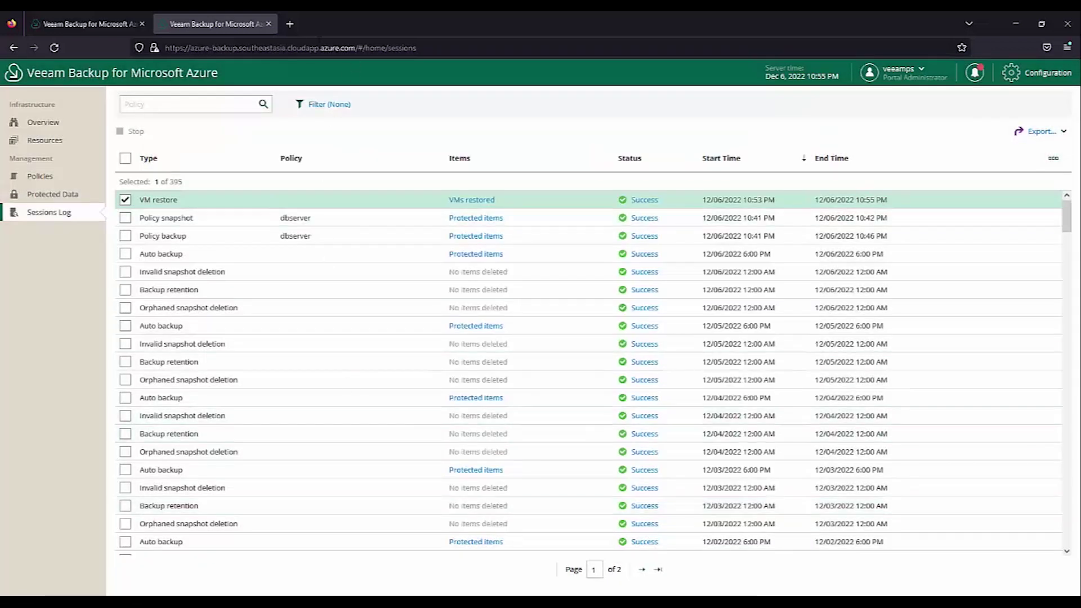
Open the Azure portal in a new browser tab and view the overview of the dbserver-mssql-restored virtual machine, dismissing the credit notification.
click(289, 24)
text(port)
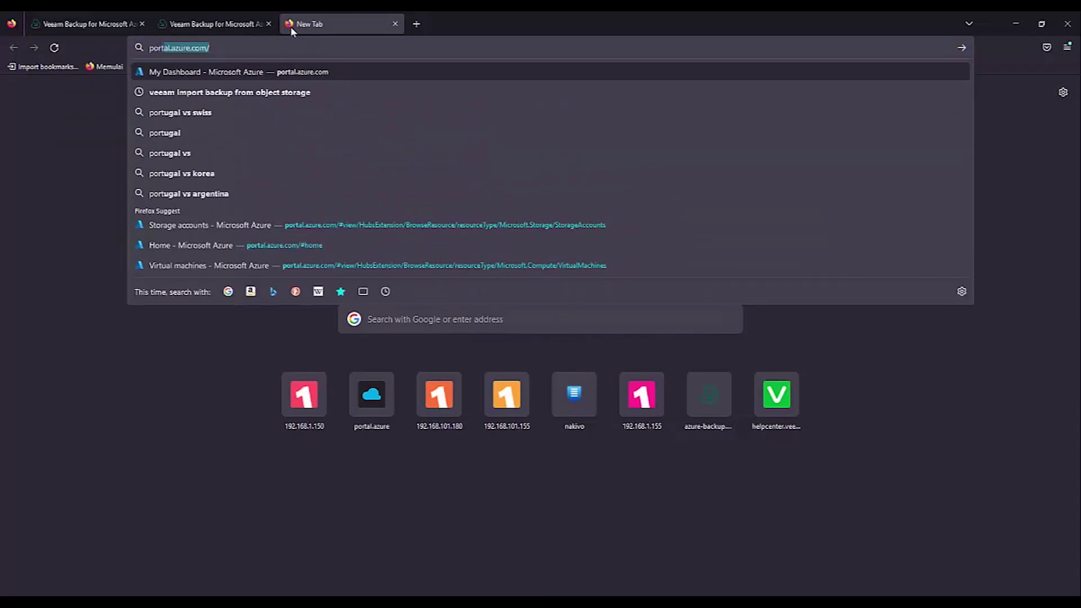
key(Return)
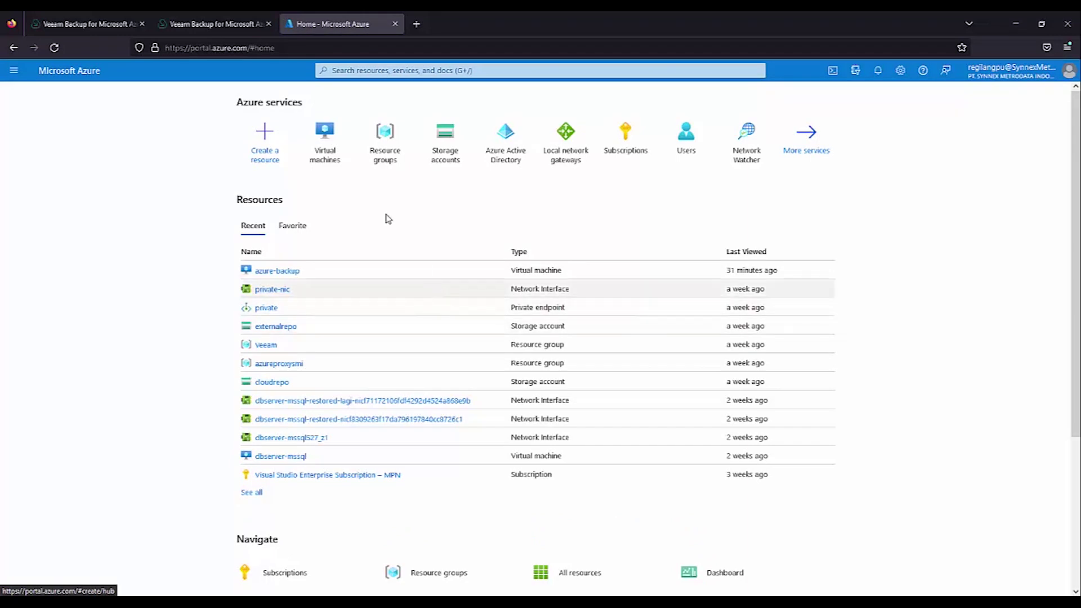
click(336, 150)
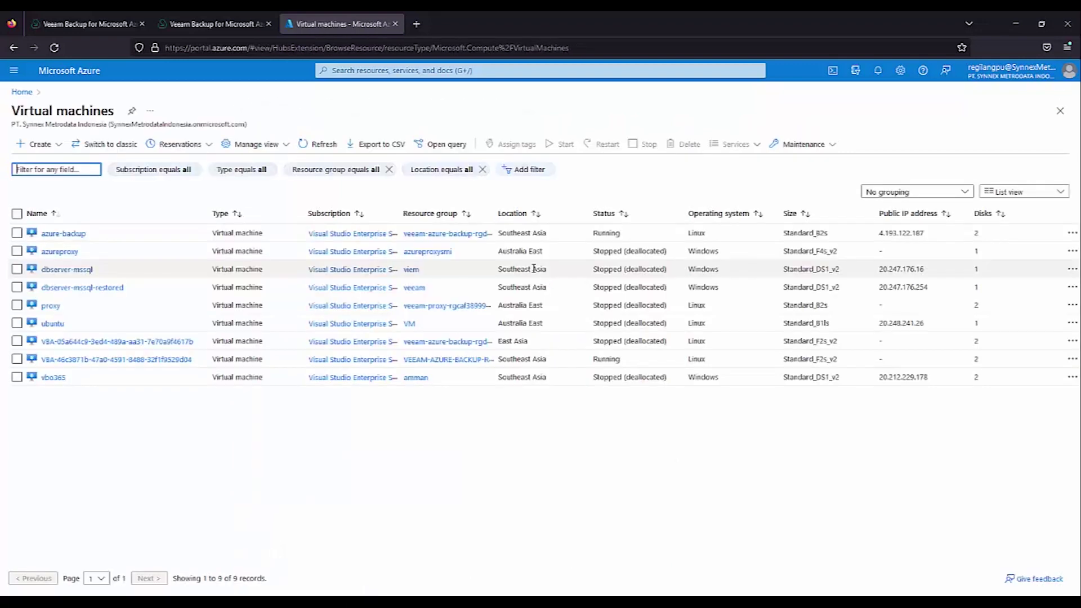
click(126, 291)
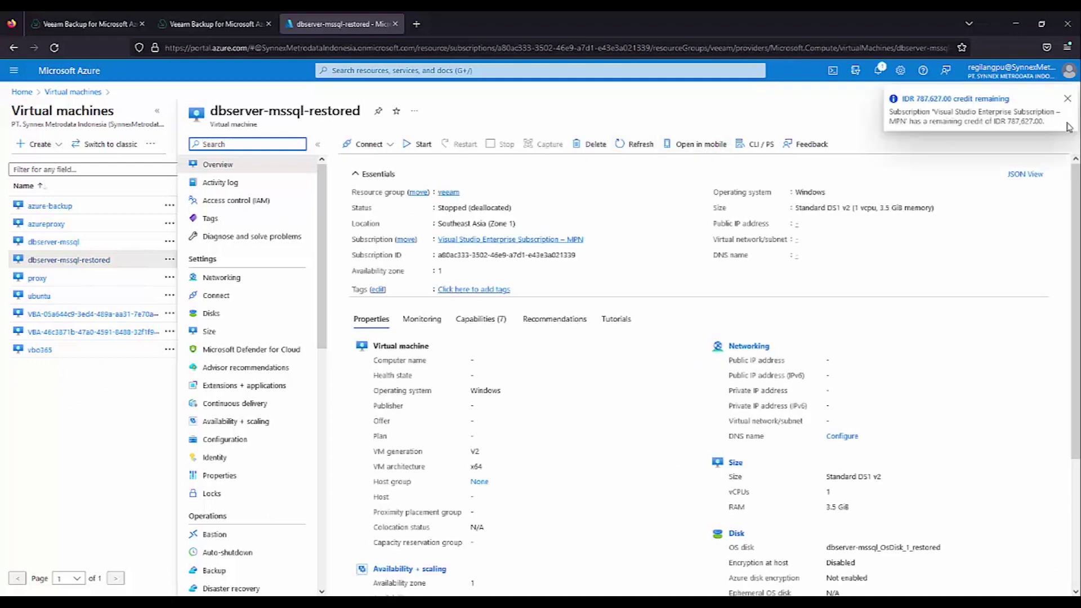
click(1067, 101)
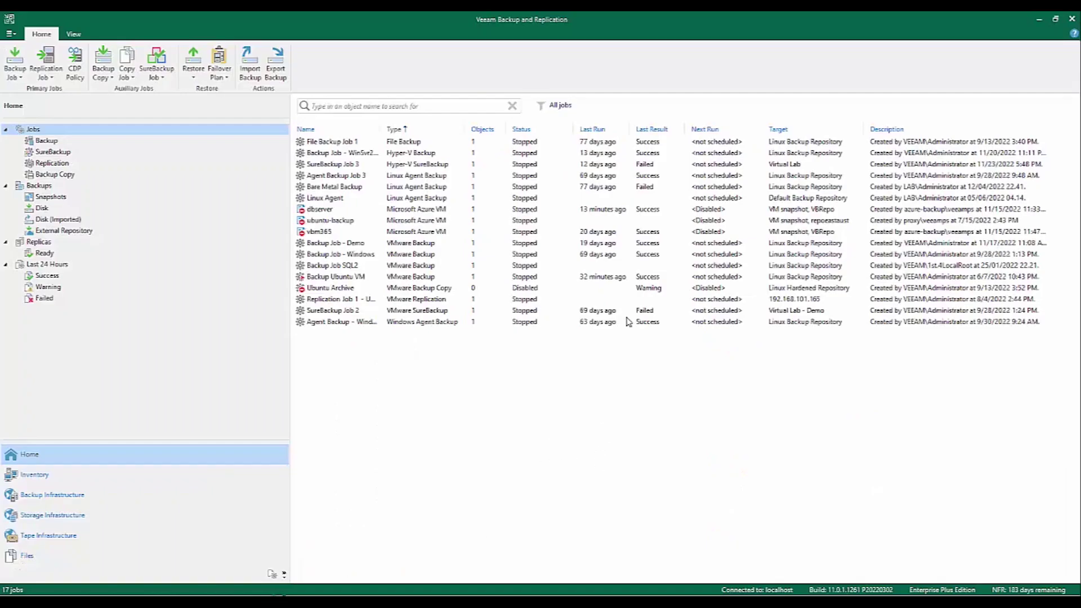
Switch to Veeam Backup and Replication and inspect the dbserver job's details and the restore options for its dbserver-mssql snapshots.
click(428, 213)
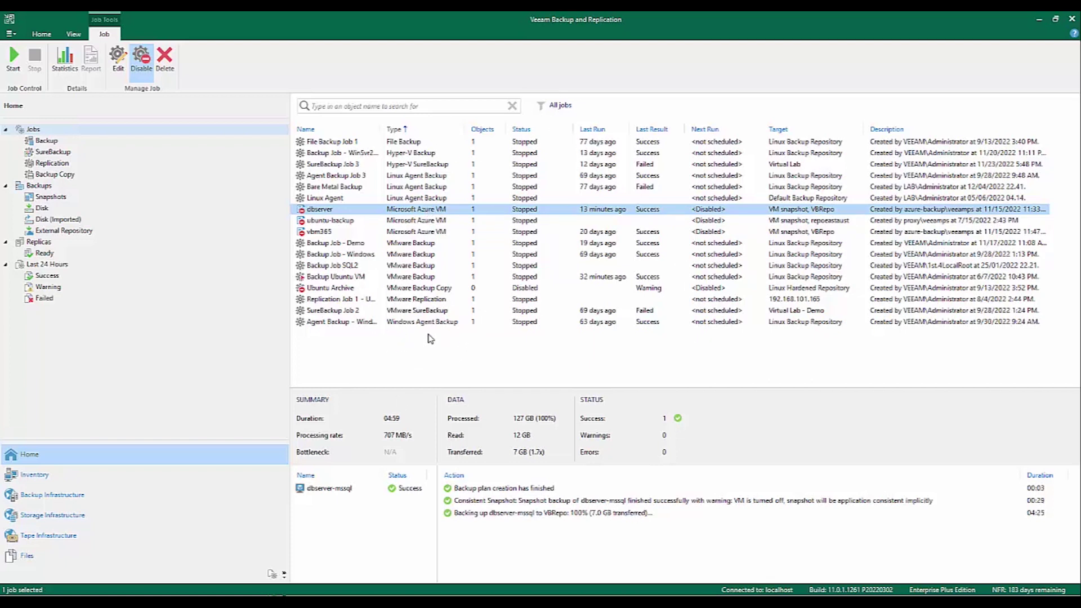
click(42, 200)
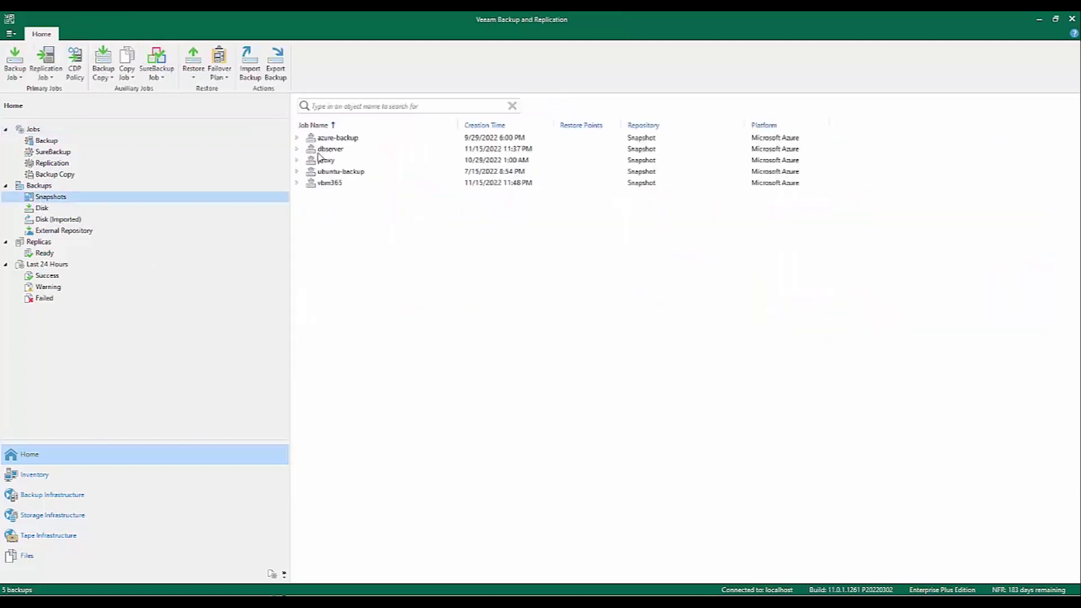
click(295, 150)
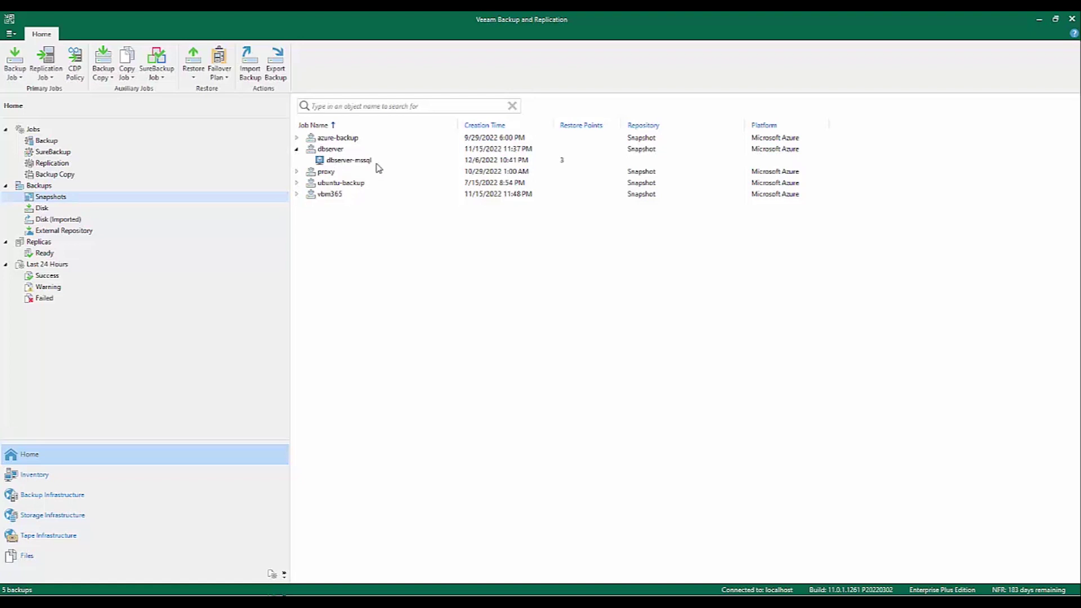
click(440, 161)
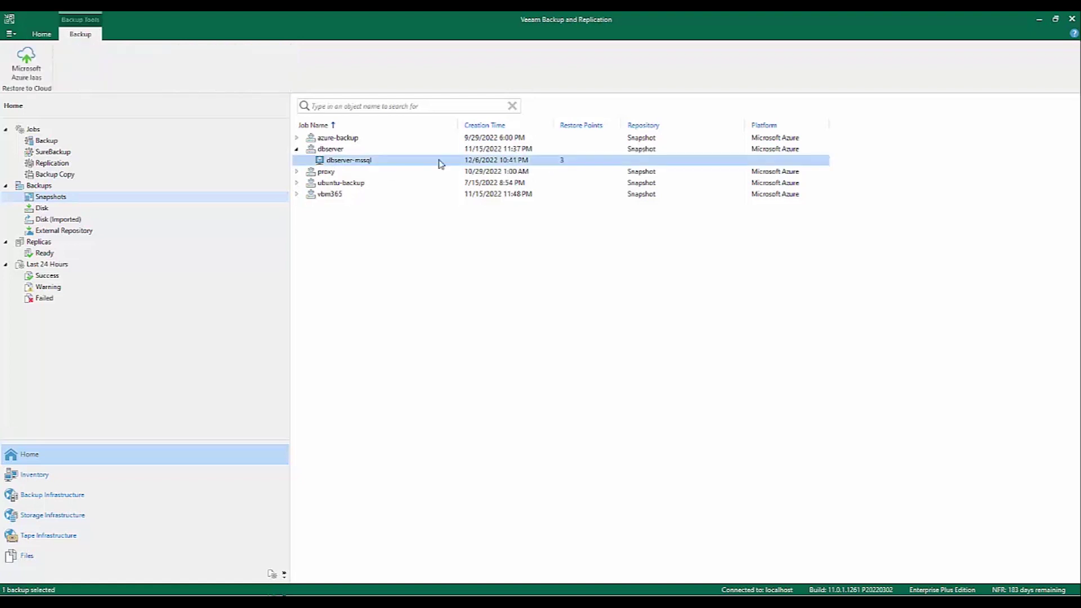
right_click(360, 160)
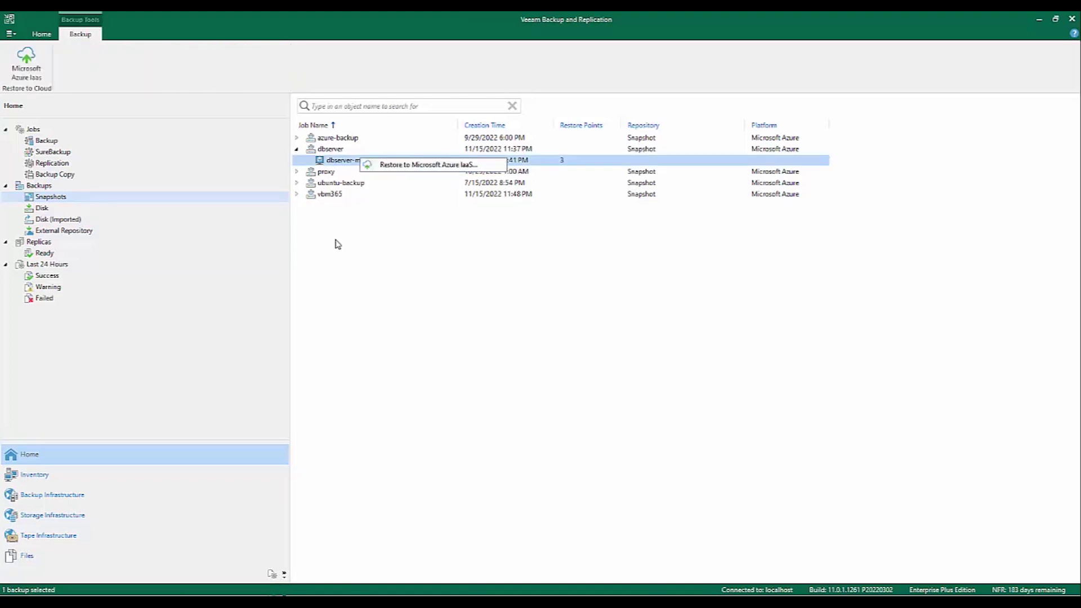
click(317, 245)
Browse the disk backups, collapsing Backup Ubuntu VM, and display the backups in the external repository.
click(158, 212)
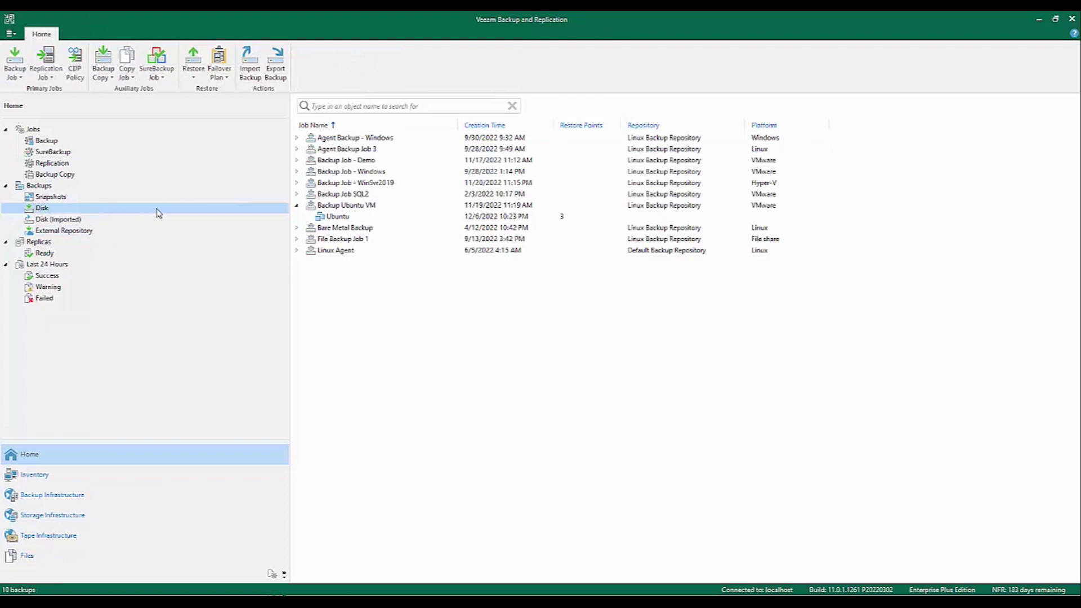
click(298, 205)
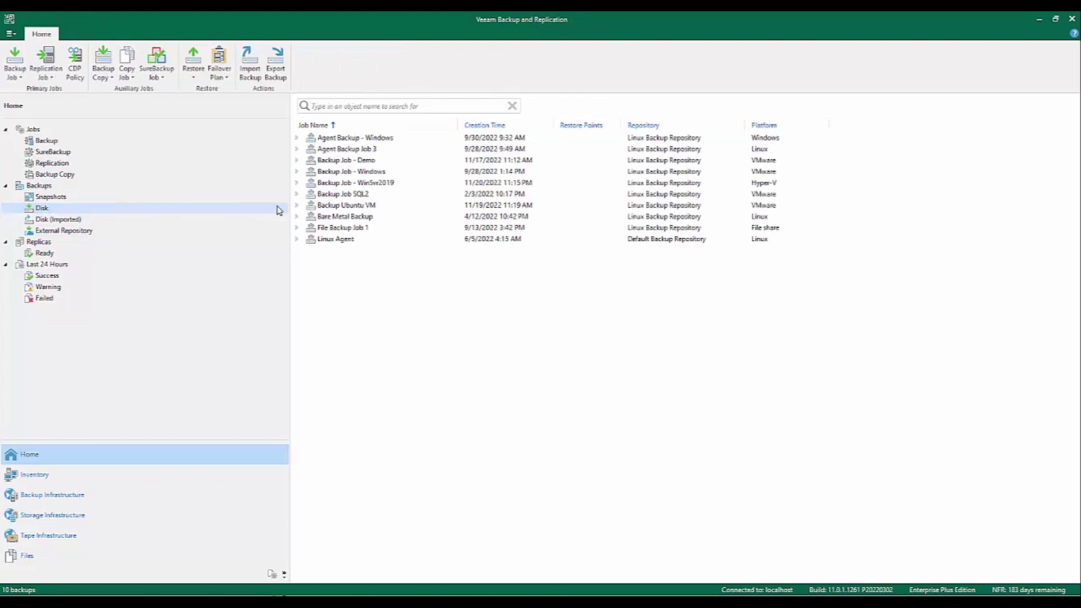
click(72, 231)
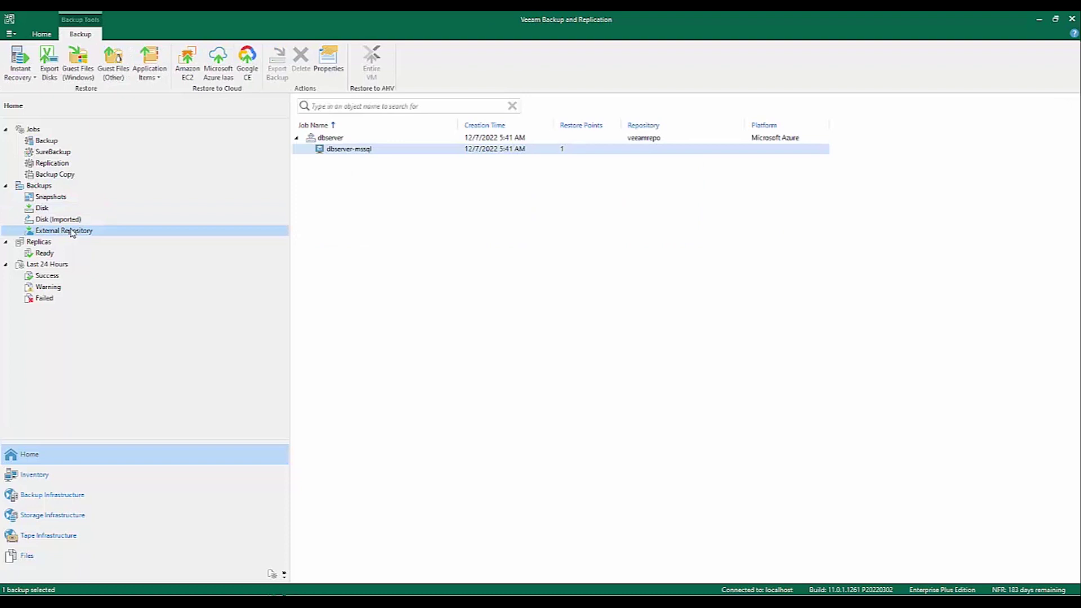